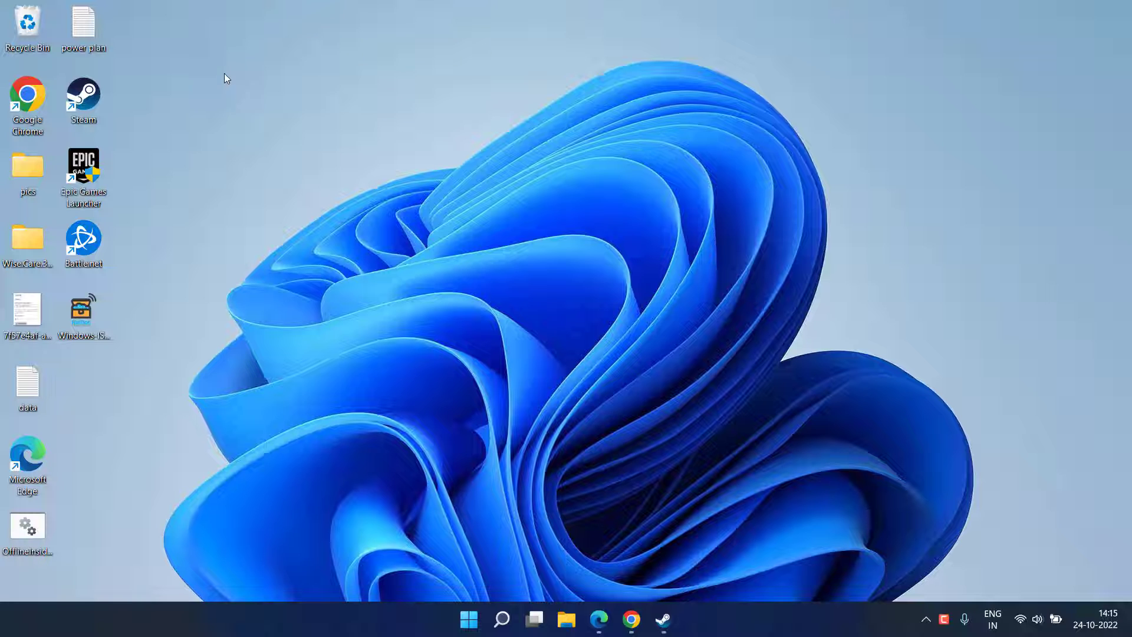
- In the Steam shortcut's Compatibility settings, enable Run as administrator and Disable fullscreen optimizations, and apply
{"action": "right_click", "coordinate": [81, 104]}
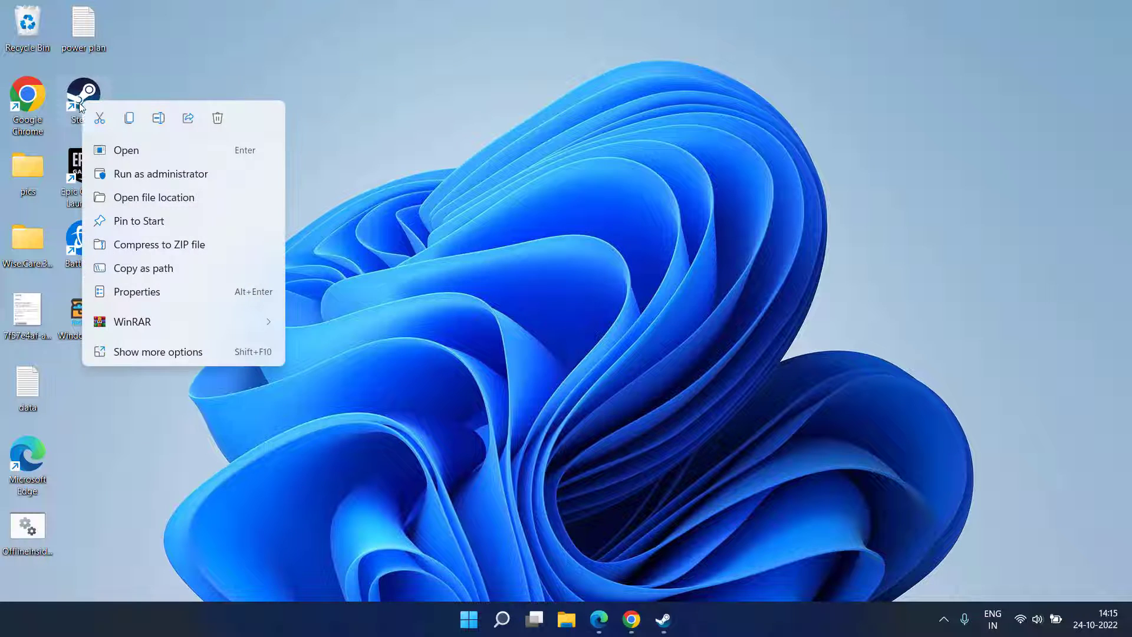
{"action": "left_click", "coordinate": [168, 295]}
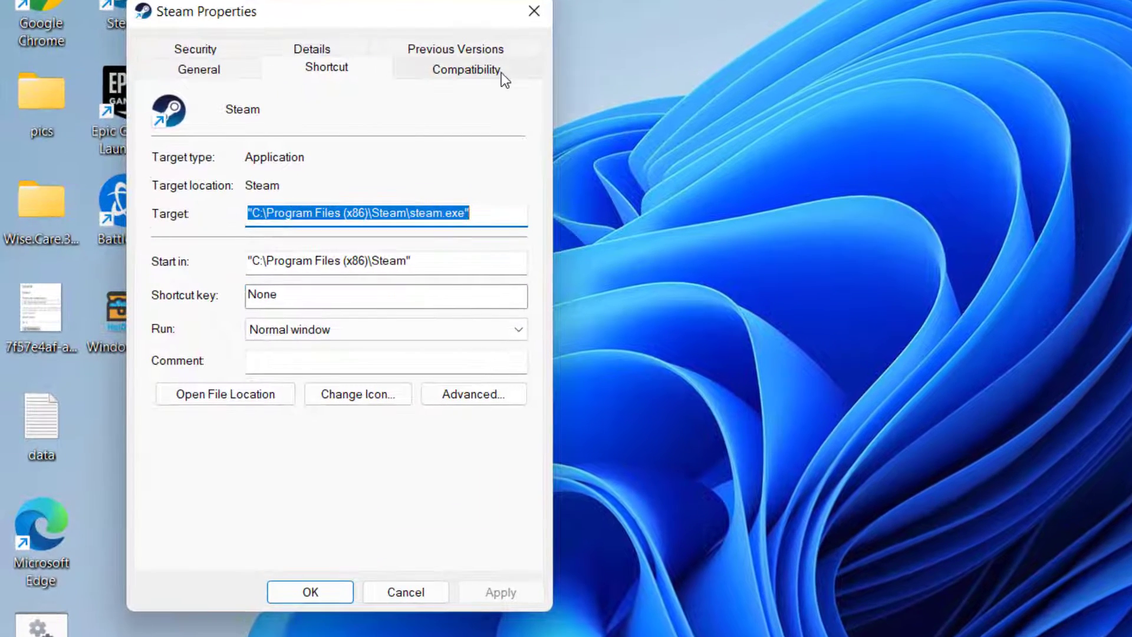
{"action": "left_click", "coordinate": [501, 71]}
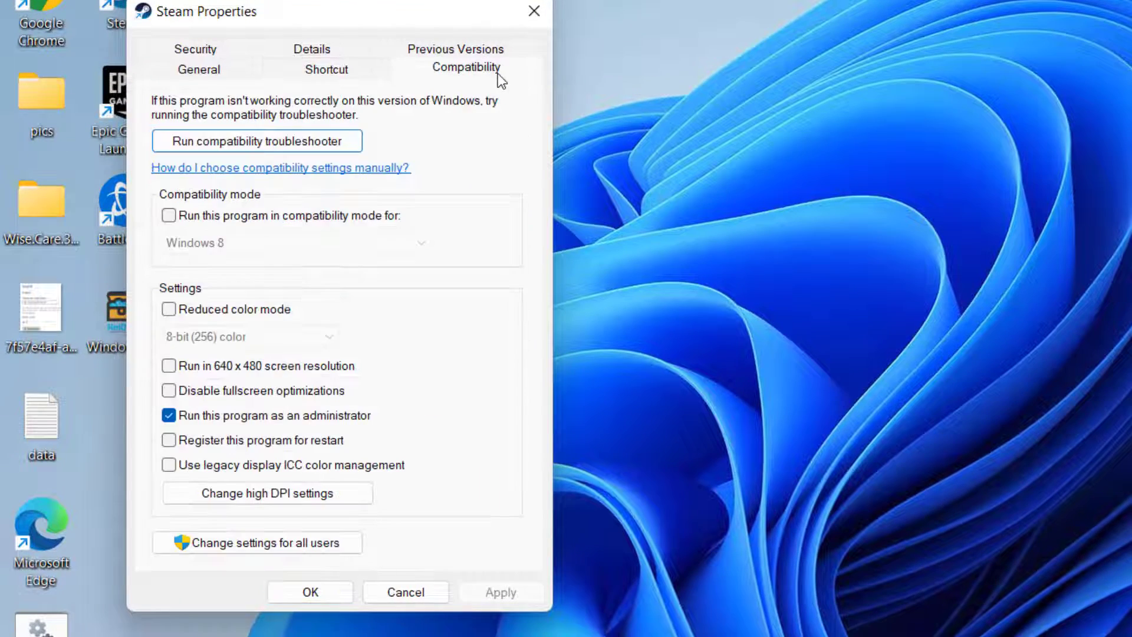
{"action": "left_click", "coordinate": [212, 416]}
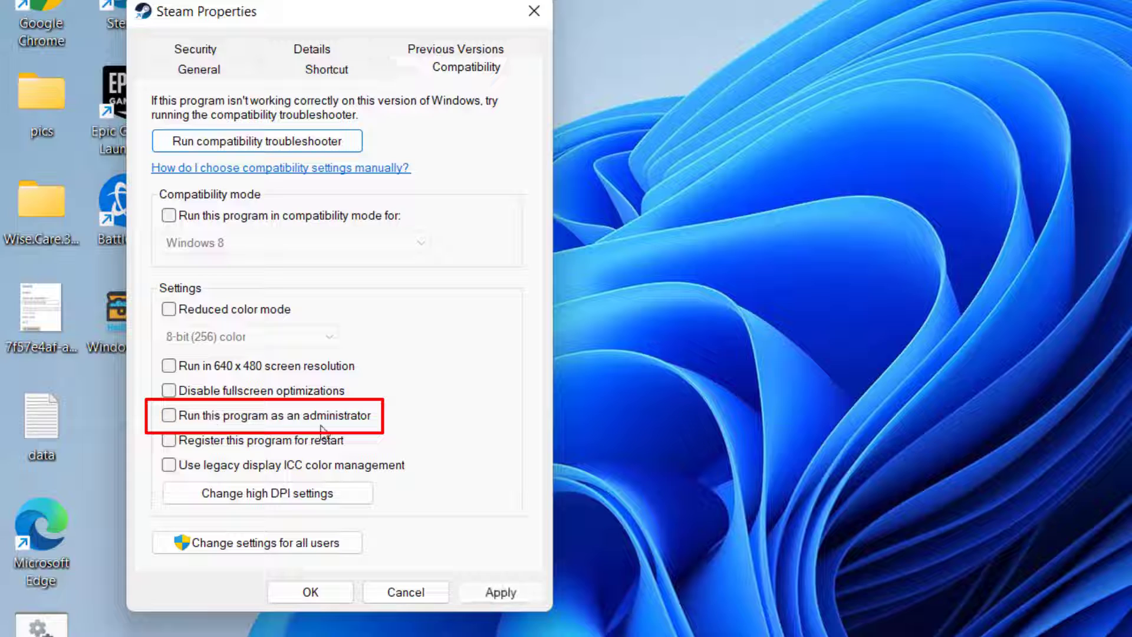
{"action": "left_click", "coordinate": [230, 417]}
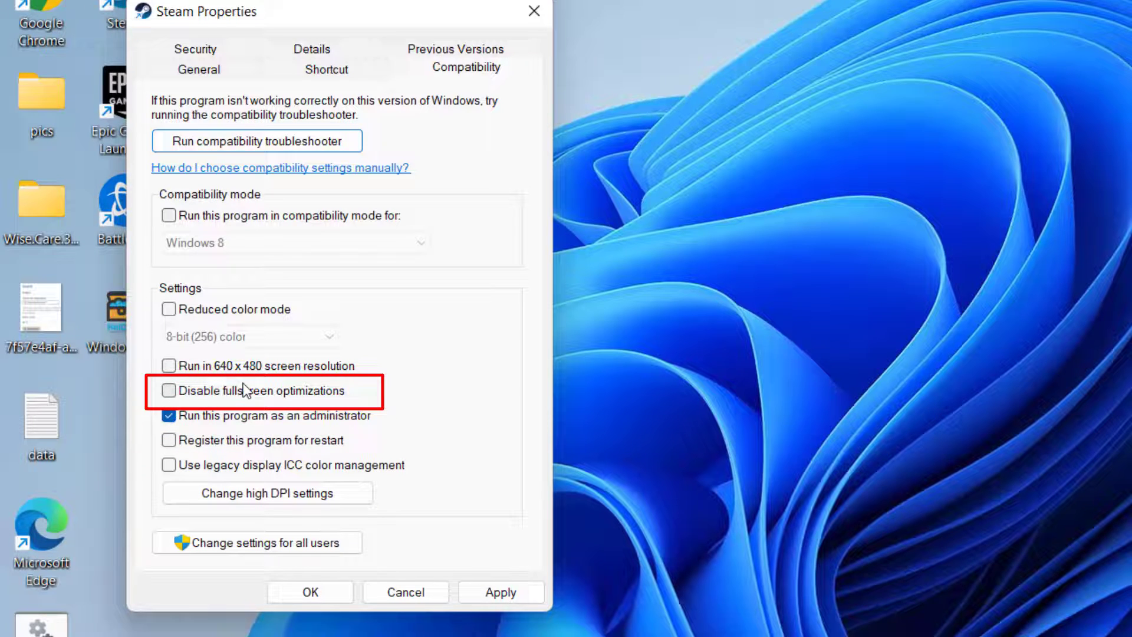
{"action": "left_click", "coordinate": [210, 392]}
{"action": "left_click", "coordinate": [494, 594]}
{"action": "left_click", "coordinate": [310, 592]}
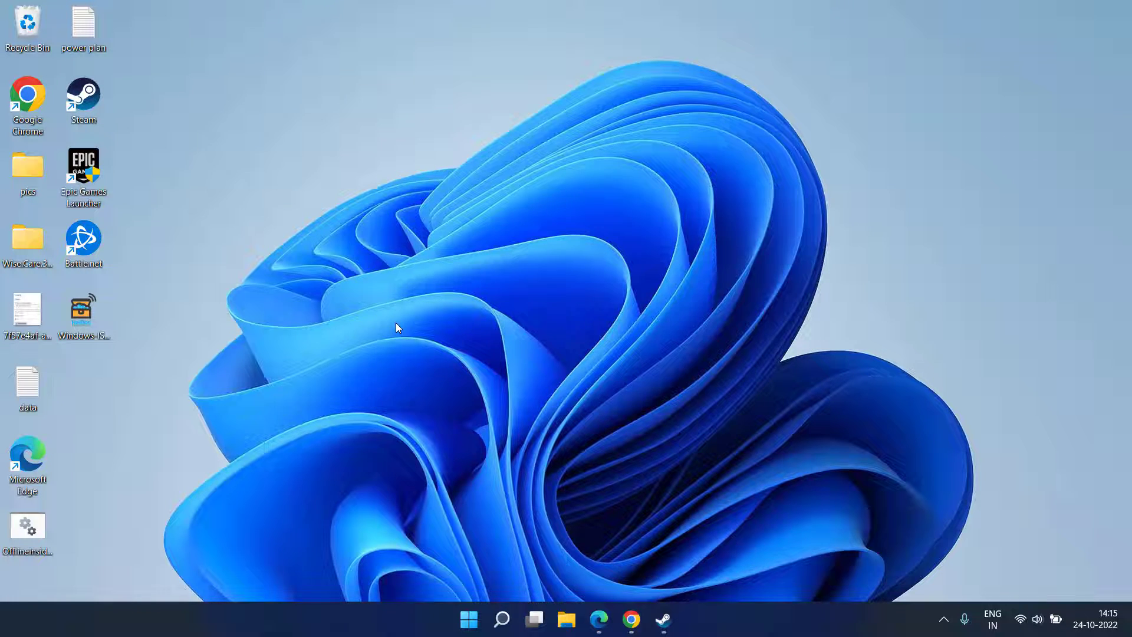
- Switch Real-time protection Off in Windows Security's Virus & threat protection settings, then minimize the window
{"action": "key", "text": "super"}
{"action": "type", "text": "windows security"}
{"action": "key", "text": "Return"}
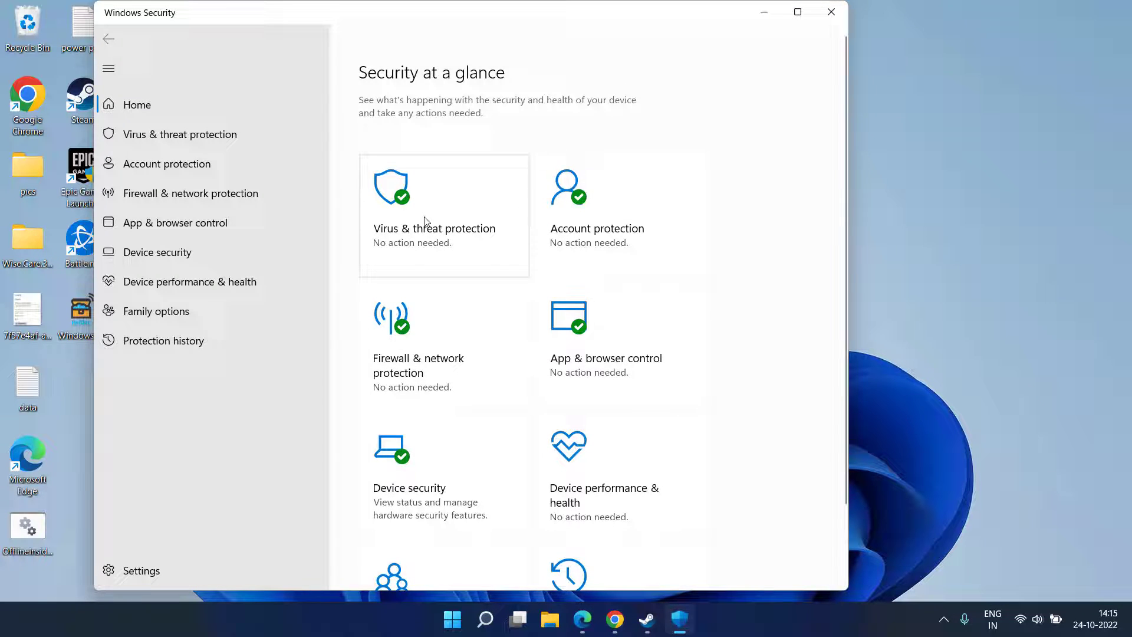
{"action": "left_click", "coordinate": [426, 222]}
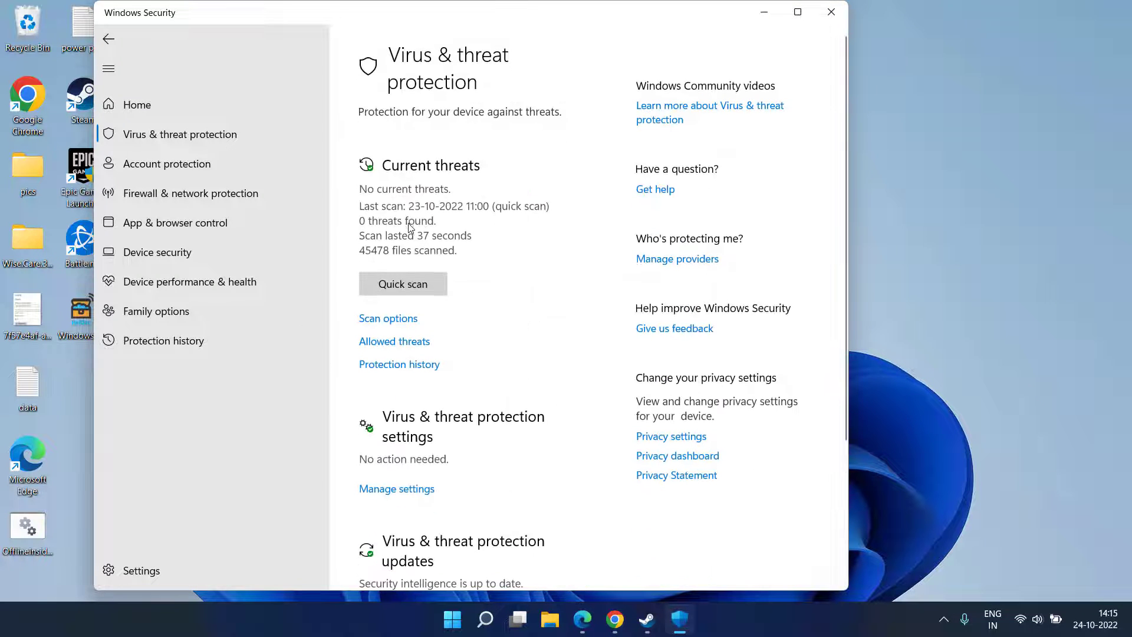
{"action": "left_click", "coordinate": [414, 488]}
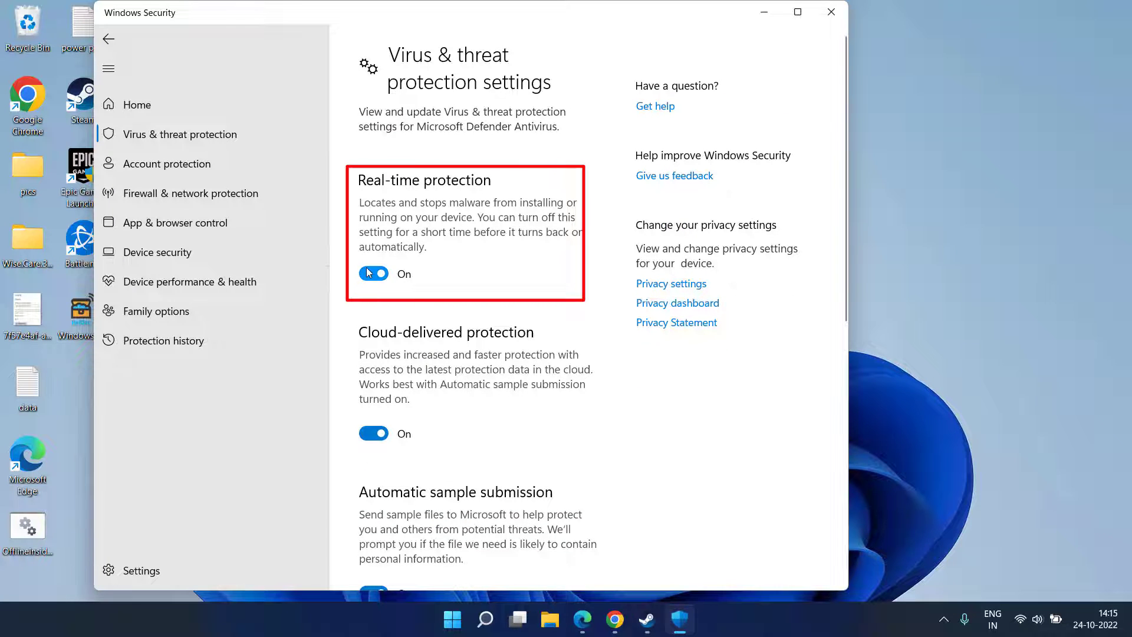
{"action": "left_click", "coordinate": [370, 273]}
{"action": "left_click", "coordinate": [372, 274]}
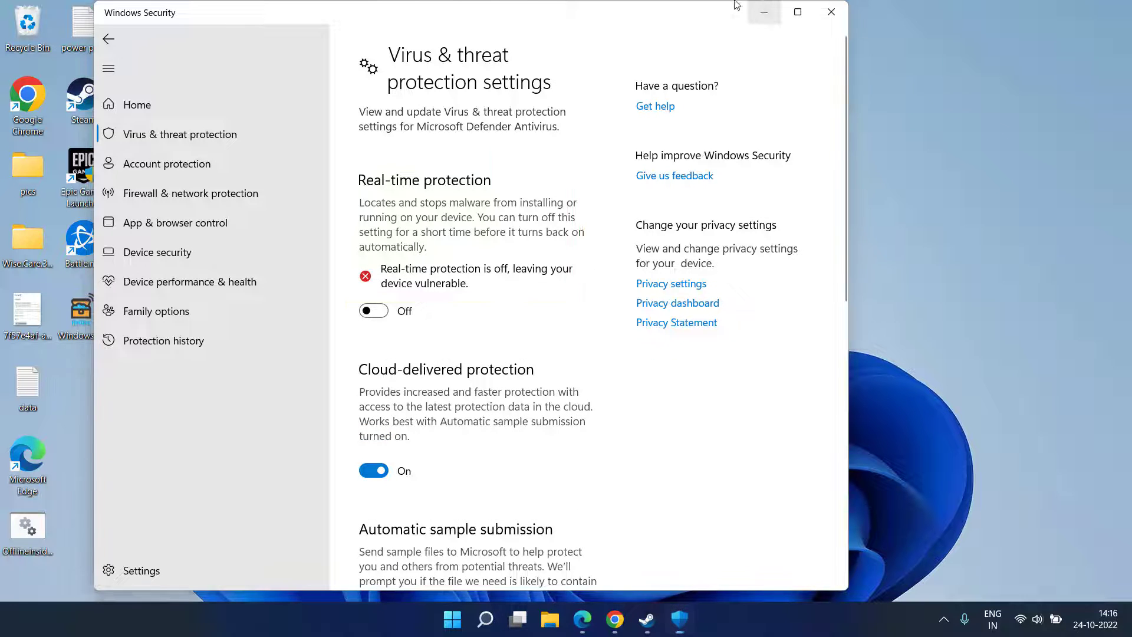
{"action": "left_click", "coordinate": [763, 12]}
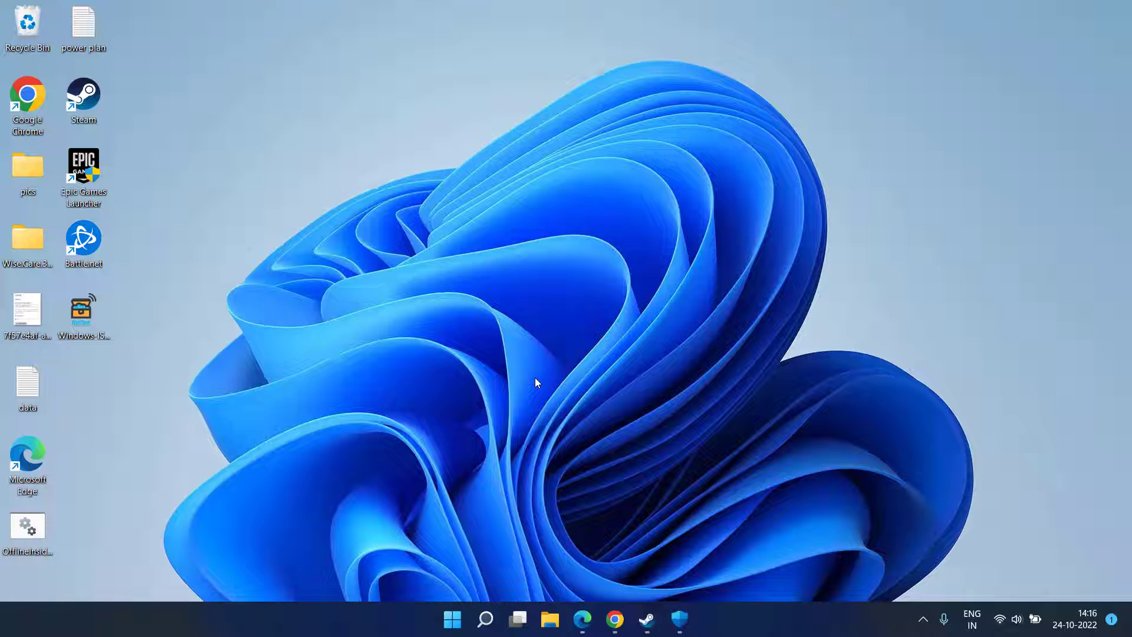
{"action": "key", "text": "super+i"}
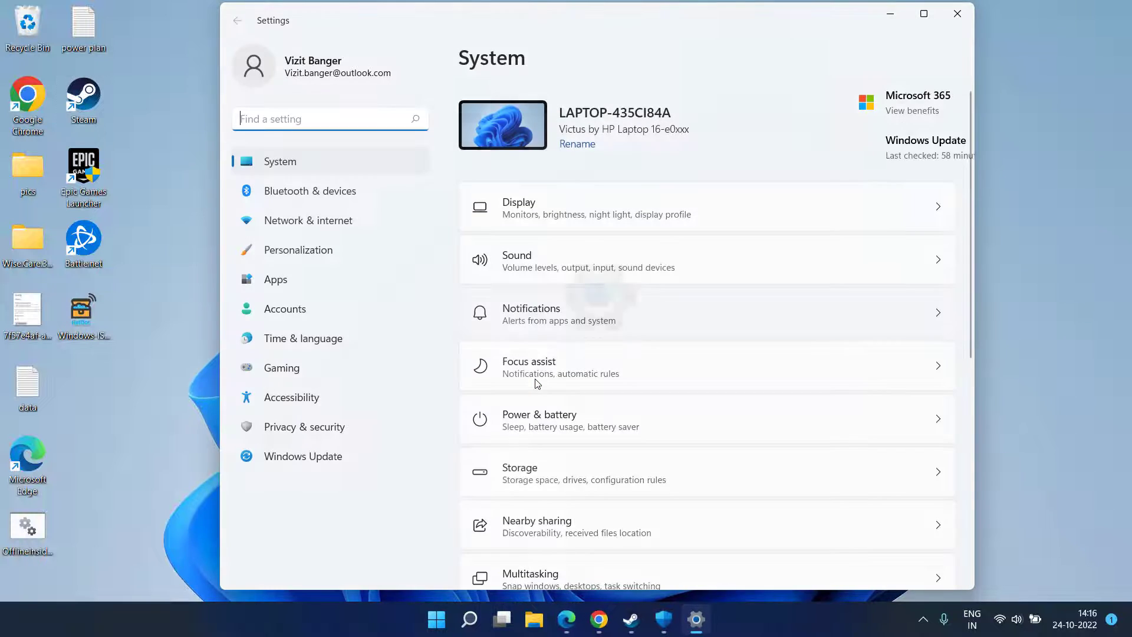
{"action": "left_click", "coordinate": [273, 457]}
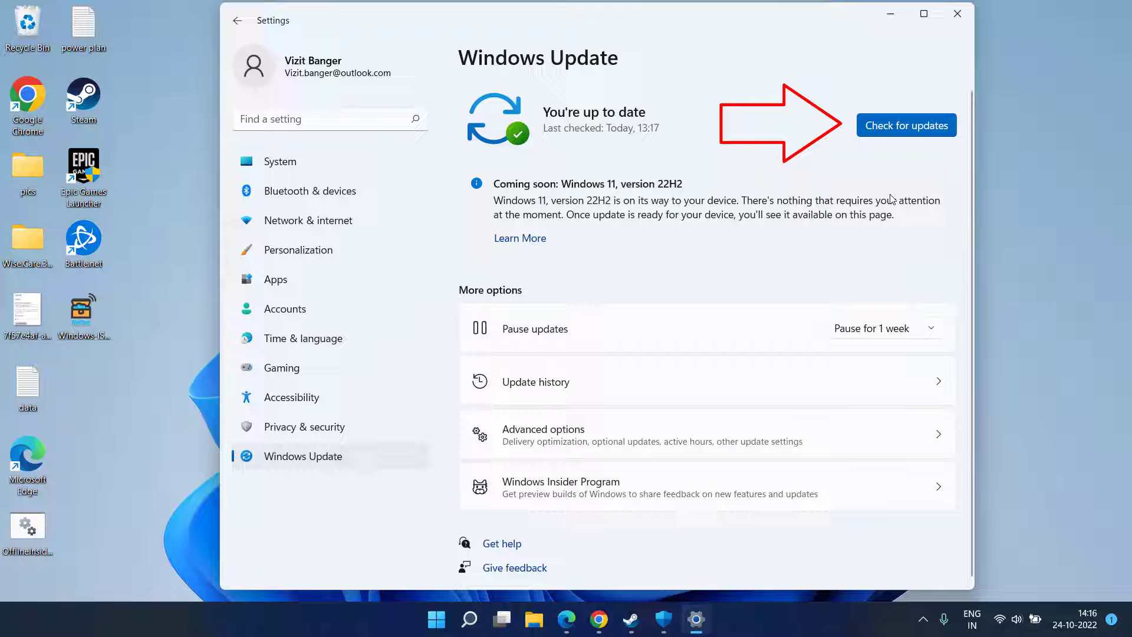
{"action": "left_click", "coordinate": [967, 16]}
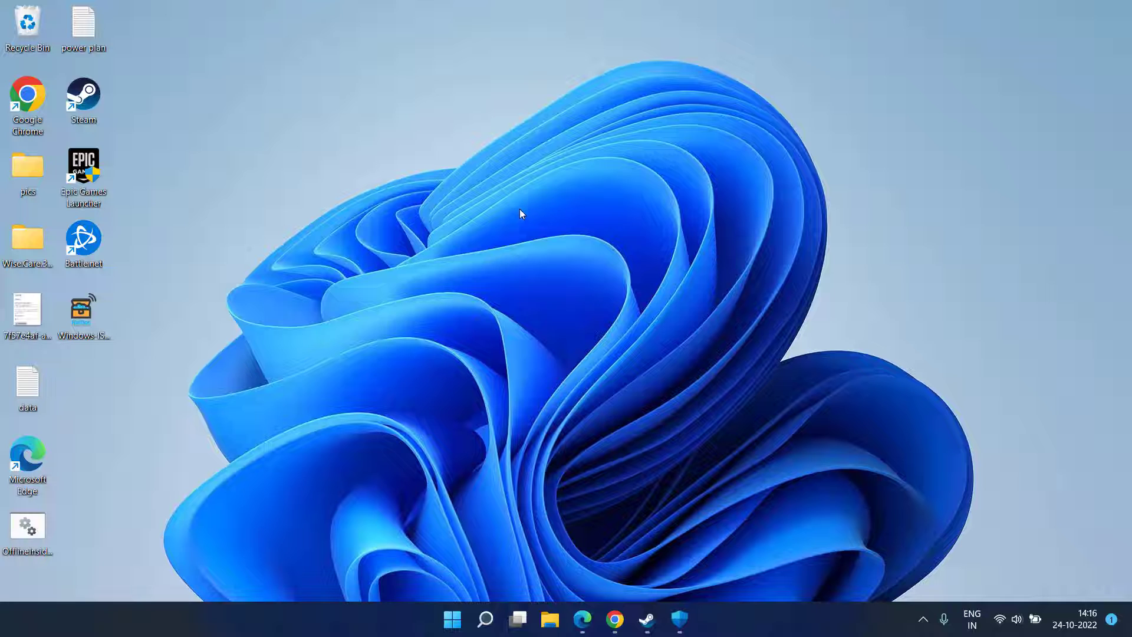
- Launch Task Manager from the Start right-click menu and end the Search process
{"action": "right_click", "coordinate": [452, 618]}
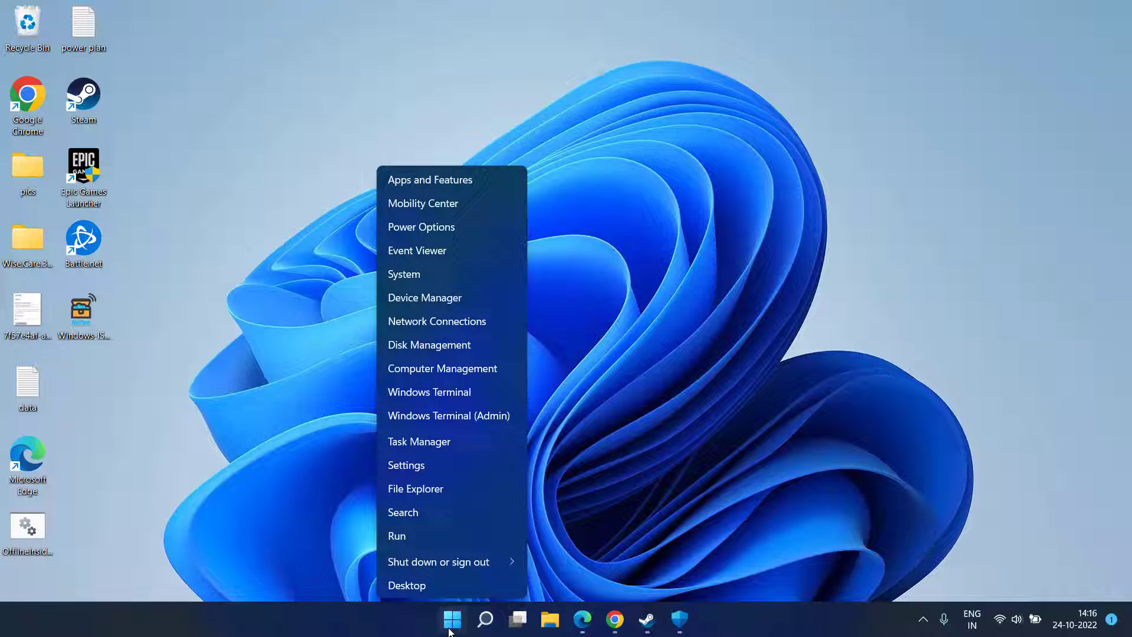
{"action": "left_click", "coordinate": [434, 445]}
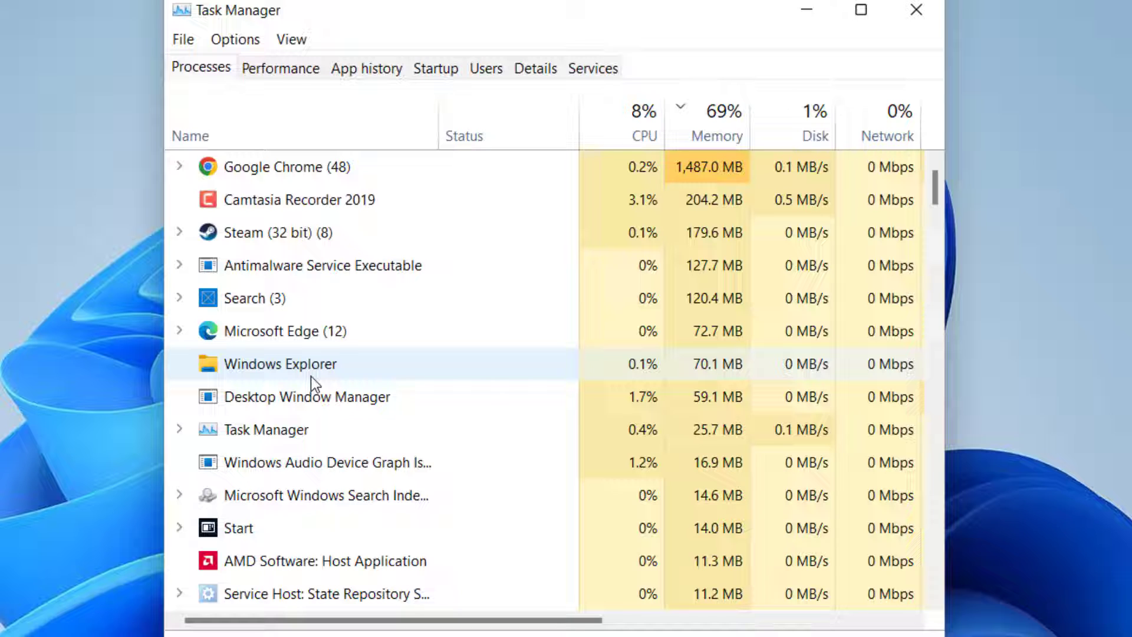
{"action": "right_click", "coordinate": [264, 298]}
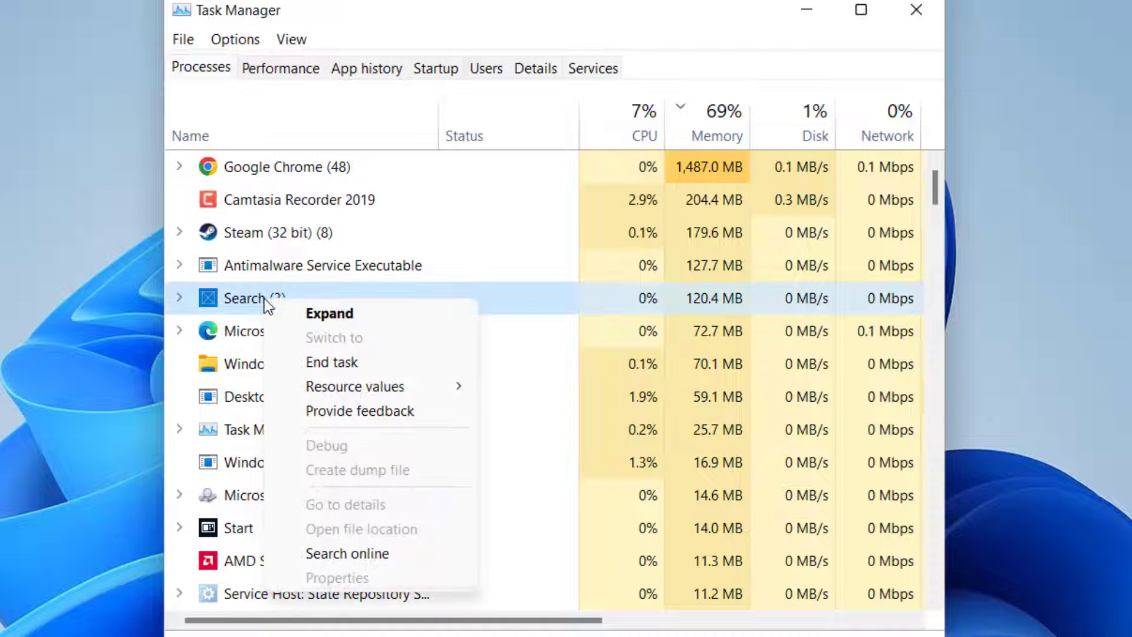
{"action": "left_click", "coordinate": [348, 361]}
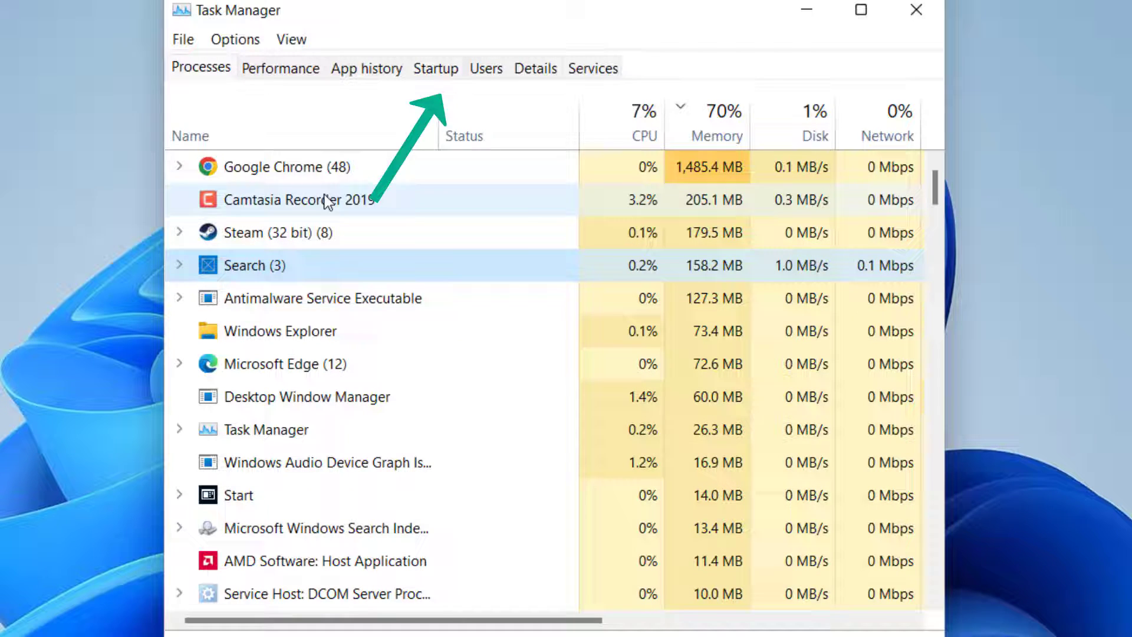
- Disable the 'Program' entry in Task Manager's Startup apps list
{"action": "left_click", "coordinate": [433, 73]}
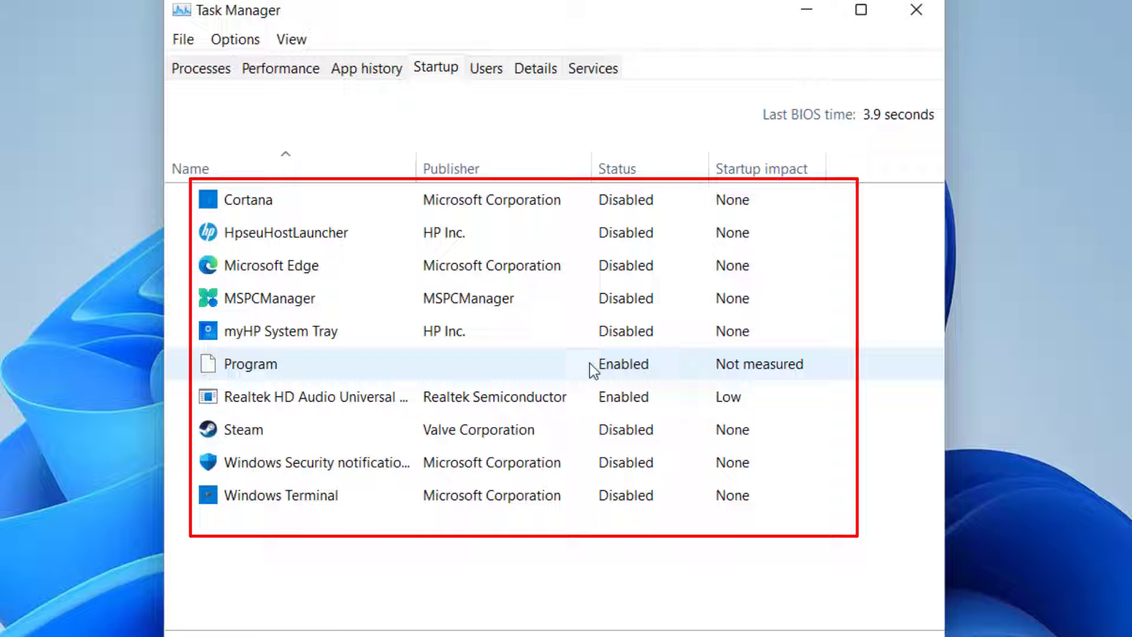
{"action": "right_click", "coordinate": [565, 372]}
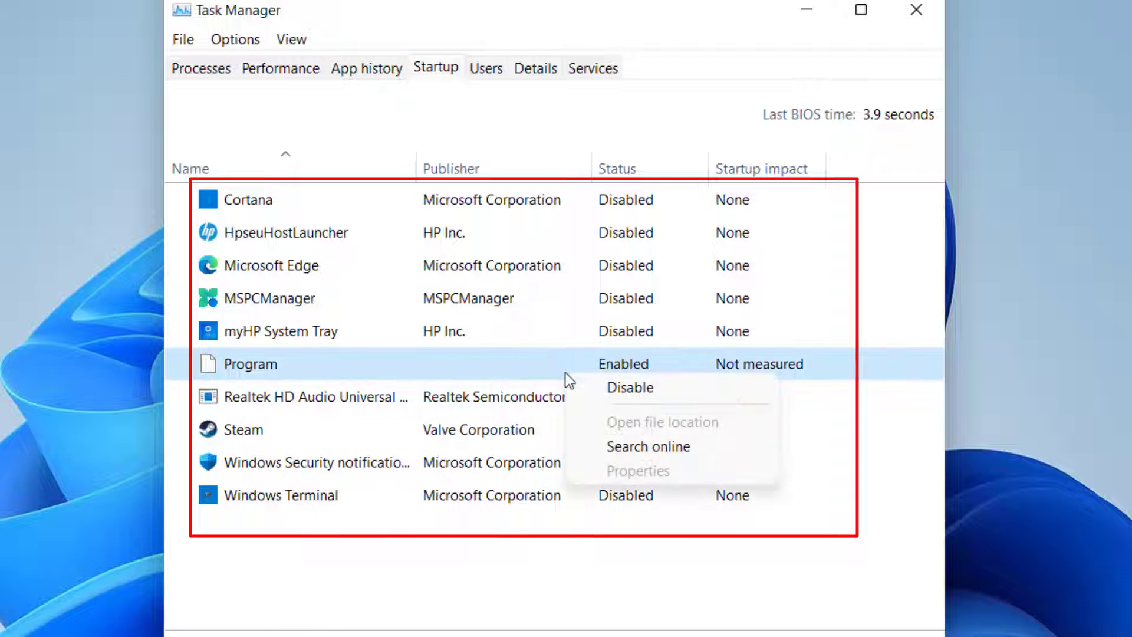
{"action": "left_click", "coordinate": [655, 384]}
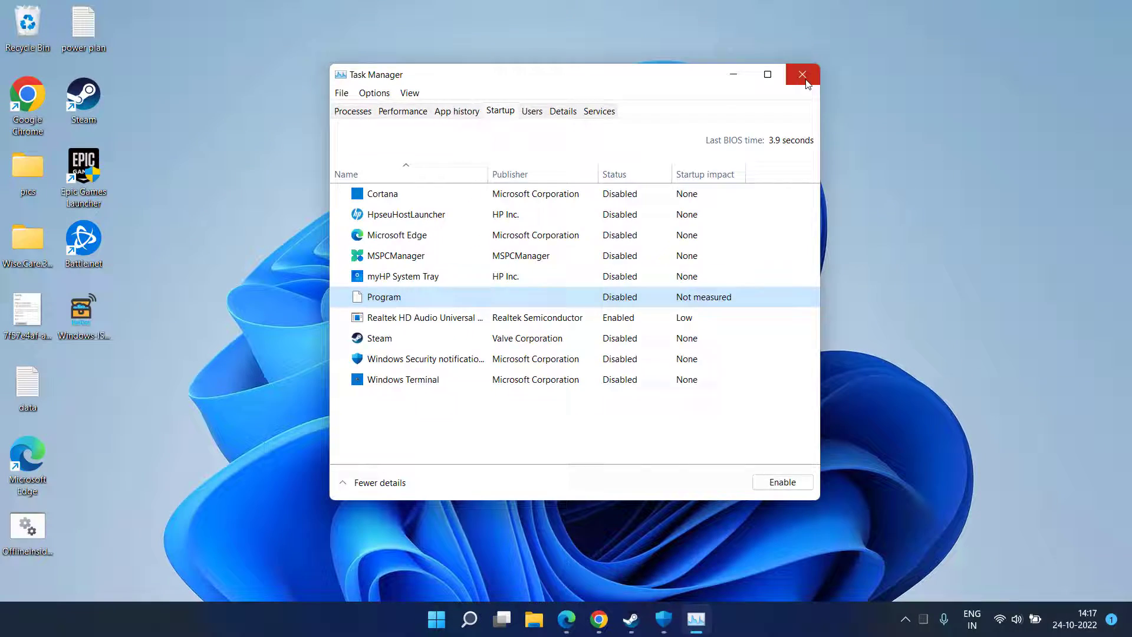
- Close the Task Manager window
{"action": "left_click", "coordinate": [811, 69]}
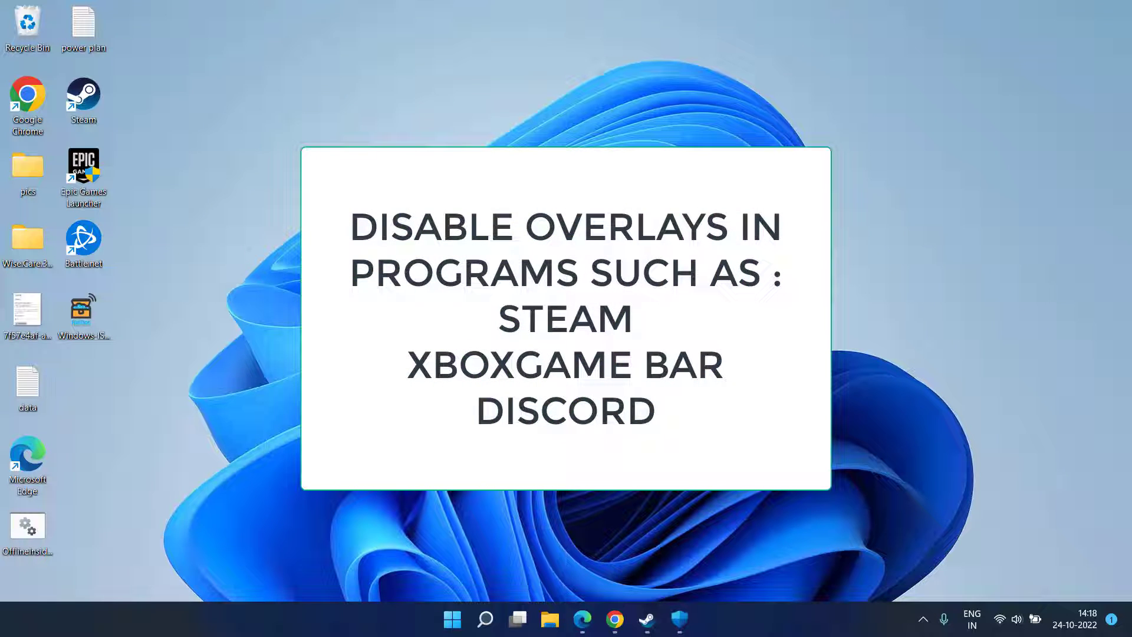
- Uncheck 'Enable the Steam Overlay while in-game' in Steam's In-Game settings and save
{"action": "left_click", "coordinate": [646, 617]}
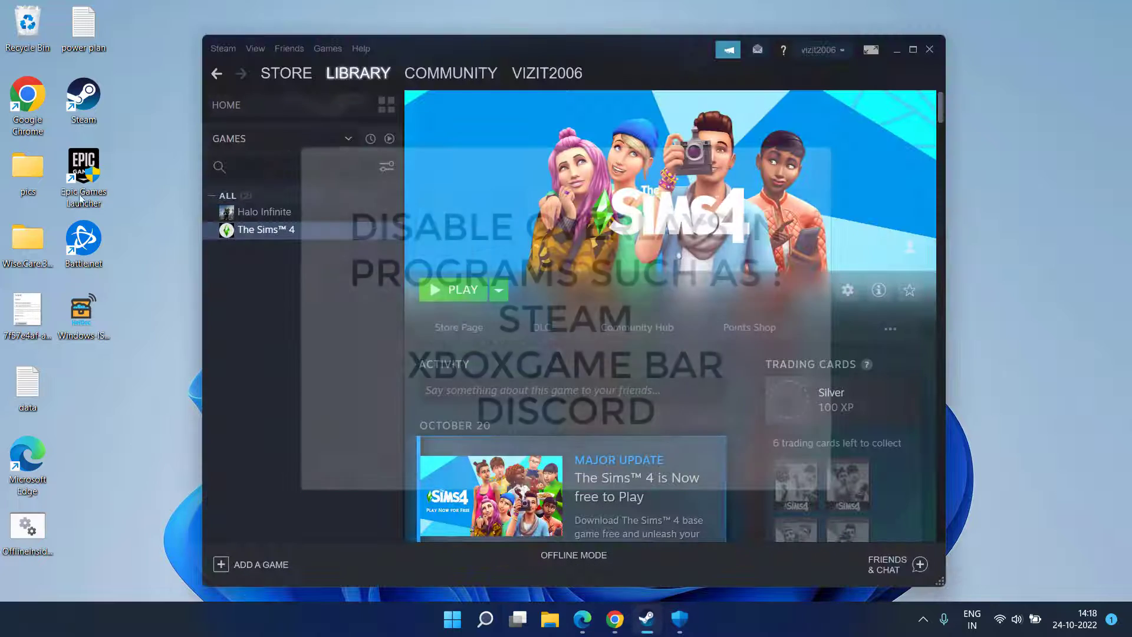
{"action": "left_click", "coordinate": [230, 52]}
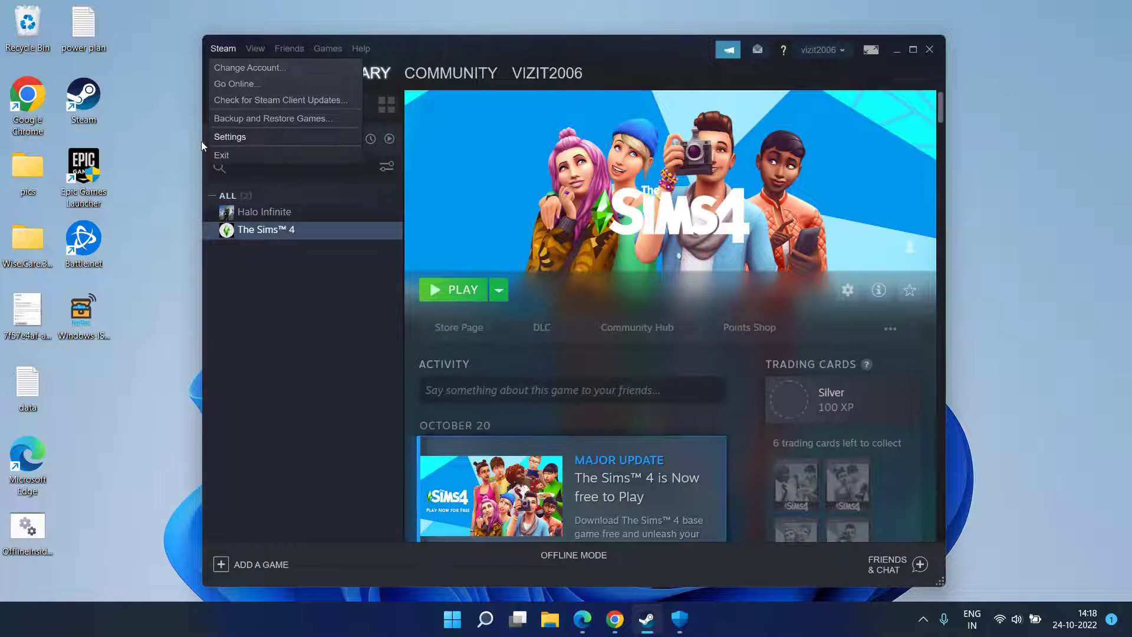
{"action": "left_click", "coordinate": [227, 137]}
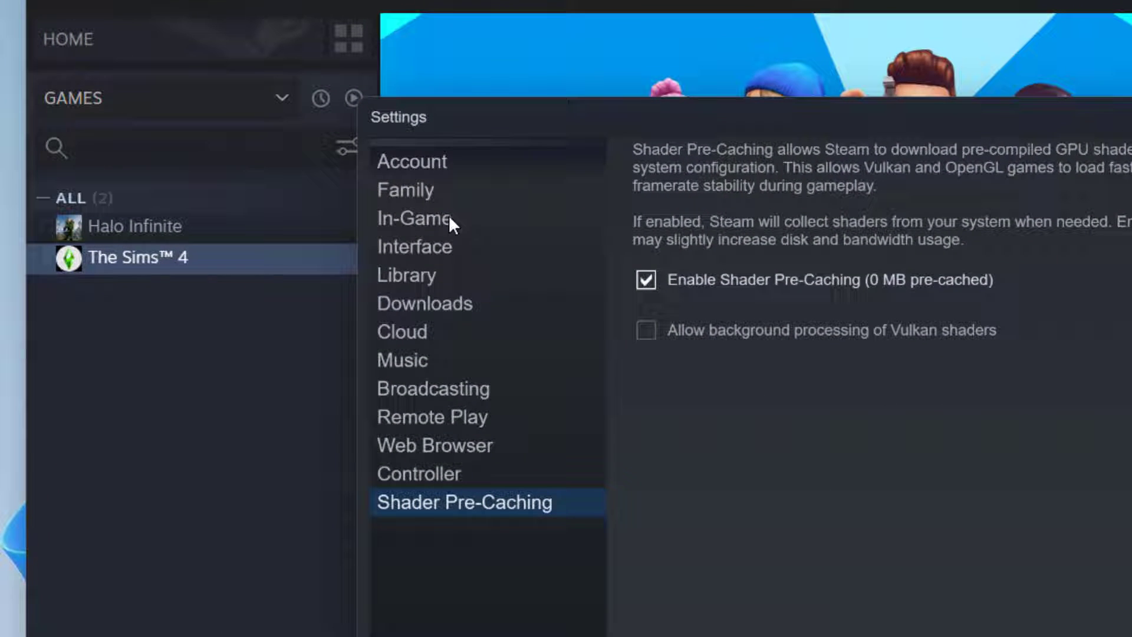
{"action": "left_click", "coordinate": [422, 224]}
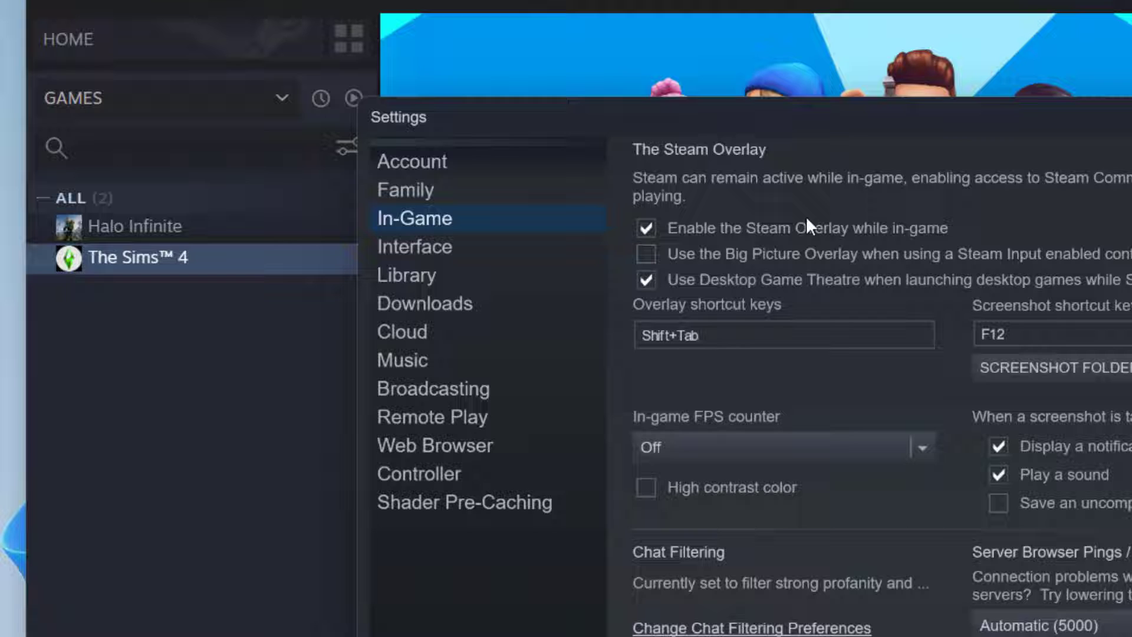
{"action": "left_click", "coordinate": [687, 226]}
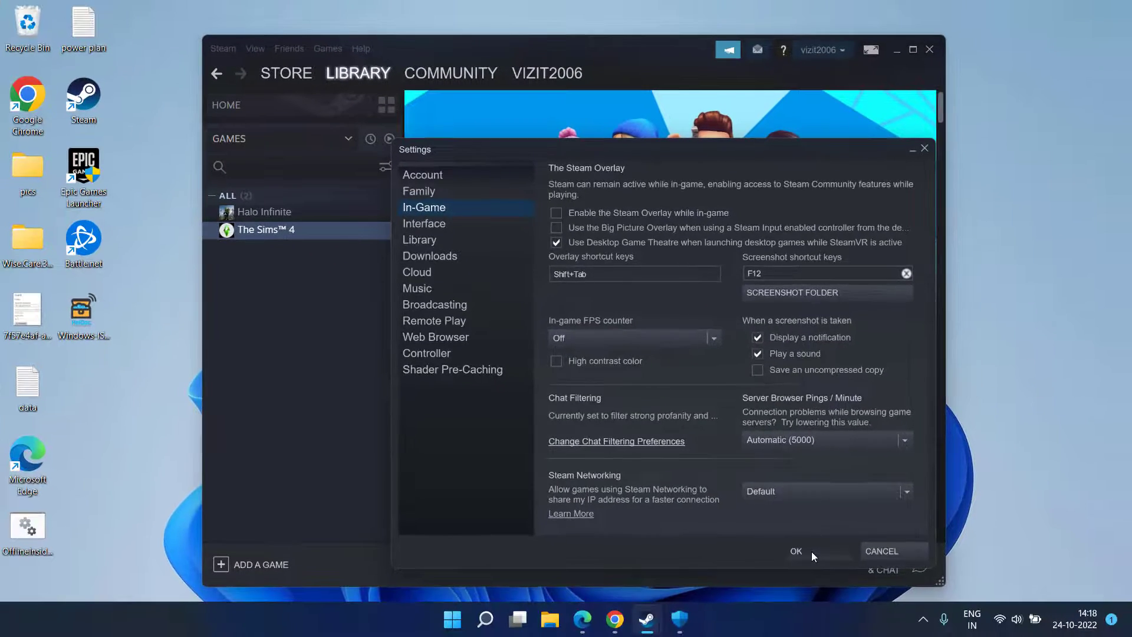
{"action": "left_click", "coordinate": [796, 550]}
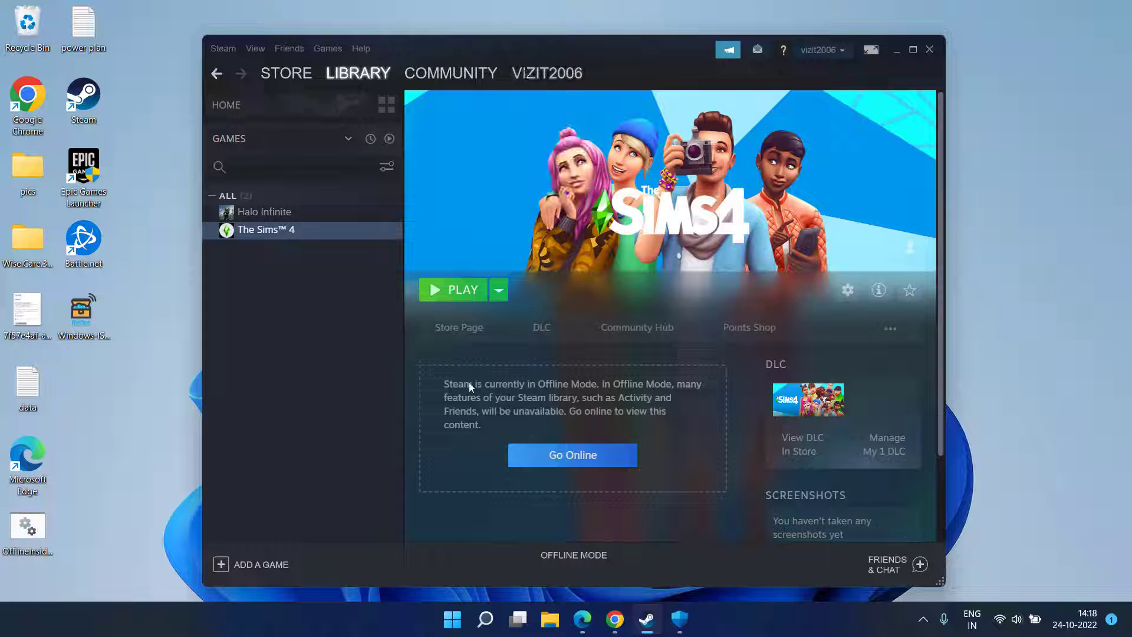
- Minimize the Steam library window
{"action": "left_click", "coordinate": [894, 52]}
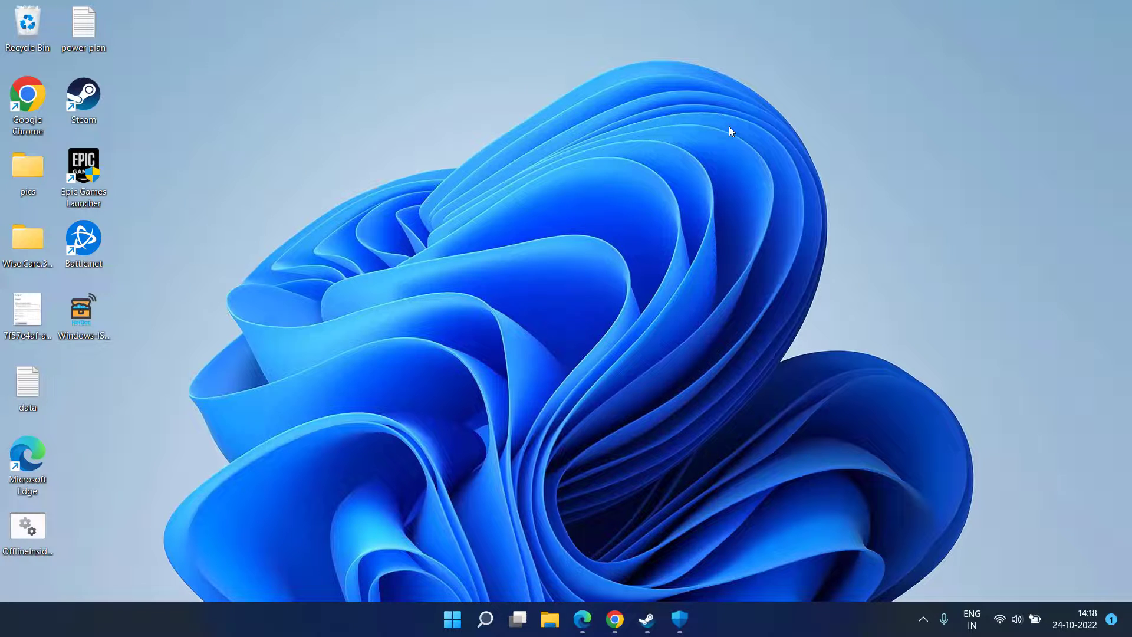
- Download both the x64 and x86 Visual C++ 2015 redistributables, allowing multiple downloads
{"action": "left_click", "coordinate": [582, 619]}
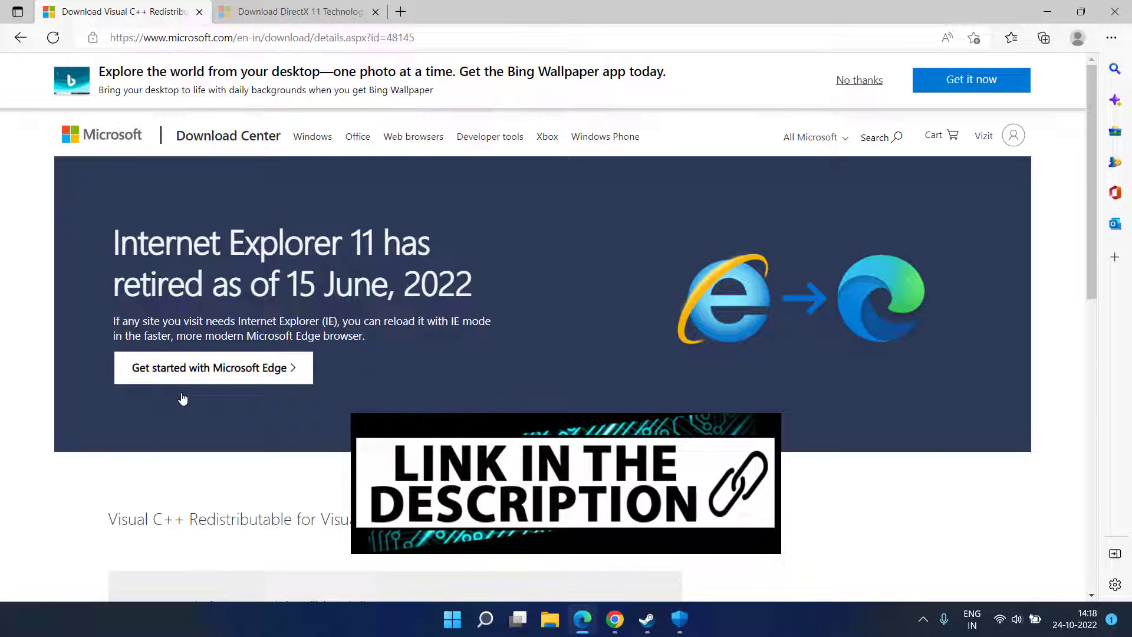
{"action": "scroll", "coordinate": [183, 400], "scroll_direction": "down", "scroll_amount": 7}
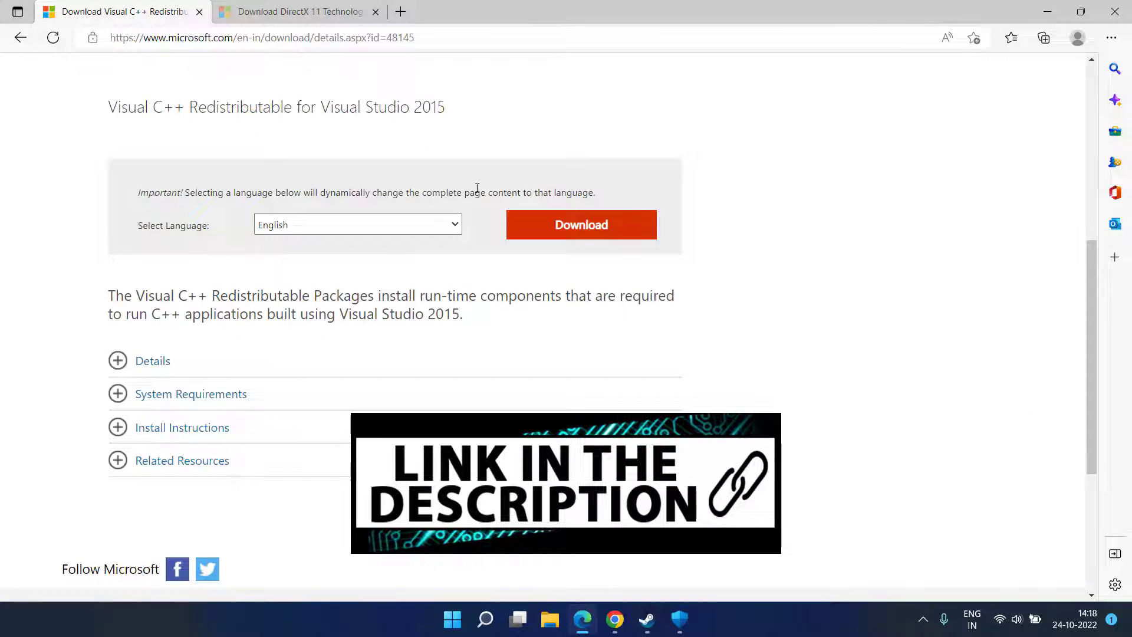
{"action": "left_click", "coordinate": [589, 226]}
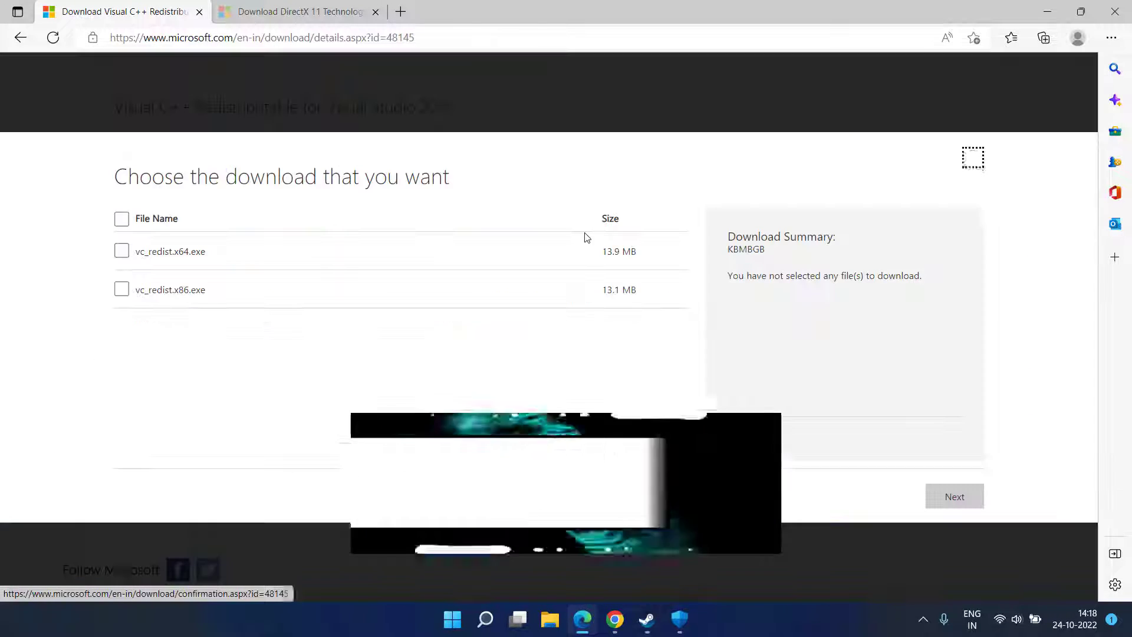
{"action": "left_click", "coordinate": [121, 251]}
{"action": "left_click", "coordinate": [121, 289]}
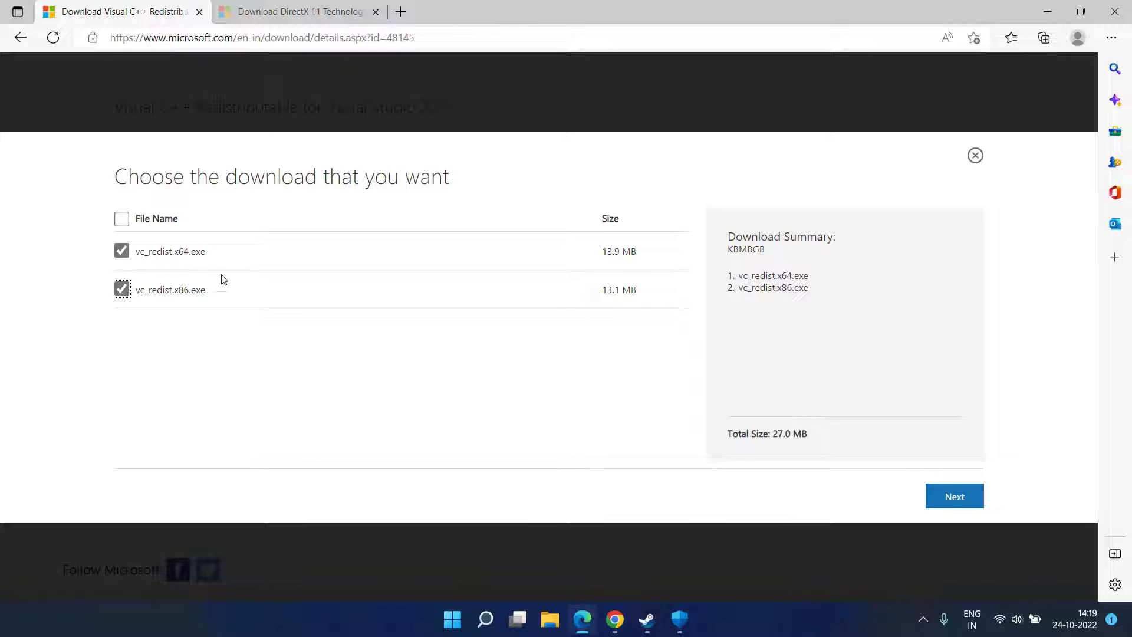
{"action": "left_click", "coordinate": [953, 499]}
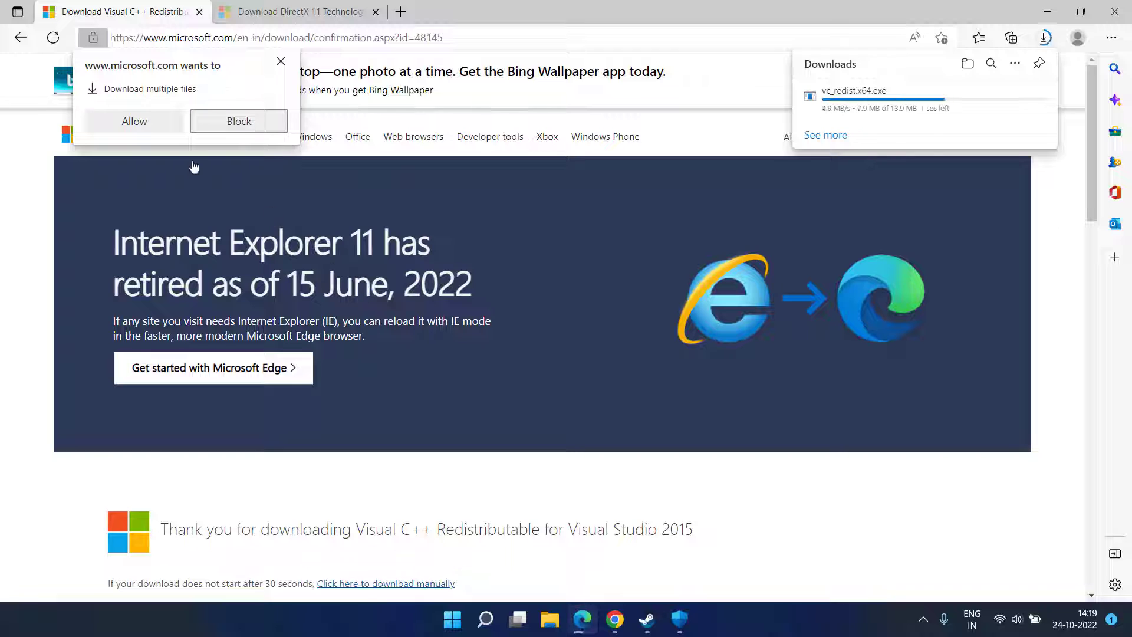
{"action": "left_click", "coordinate": [134, 121]}
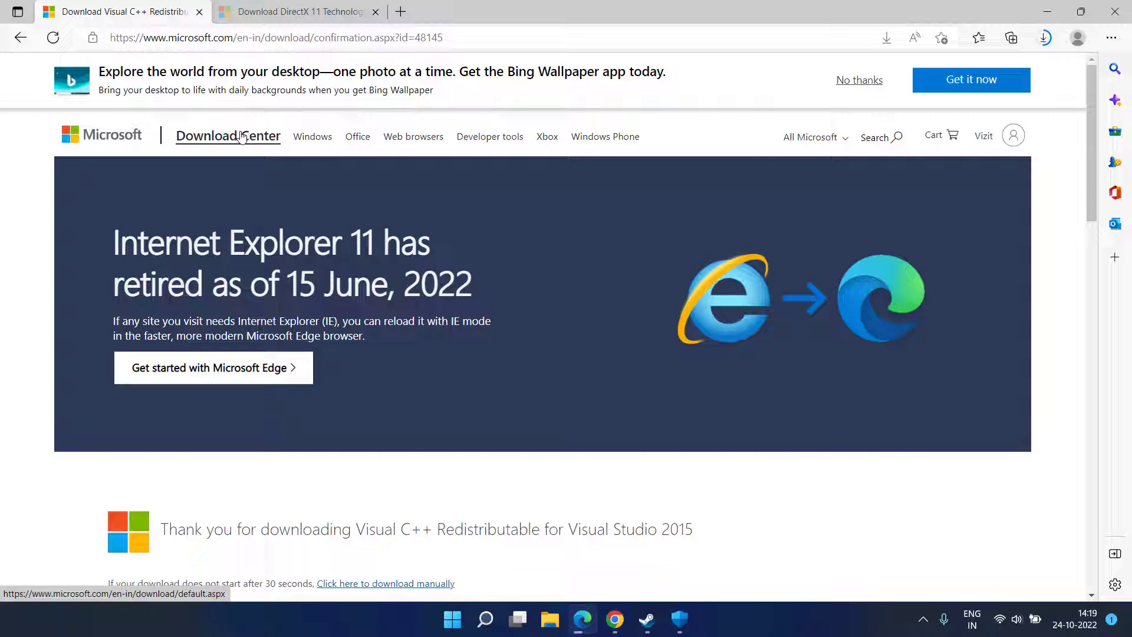
- Download the DirectX 11 Technology Update from its page
{"action": "left_click", "coordinate": [286, 6]}
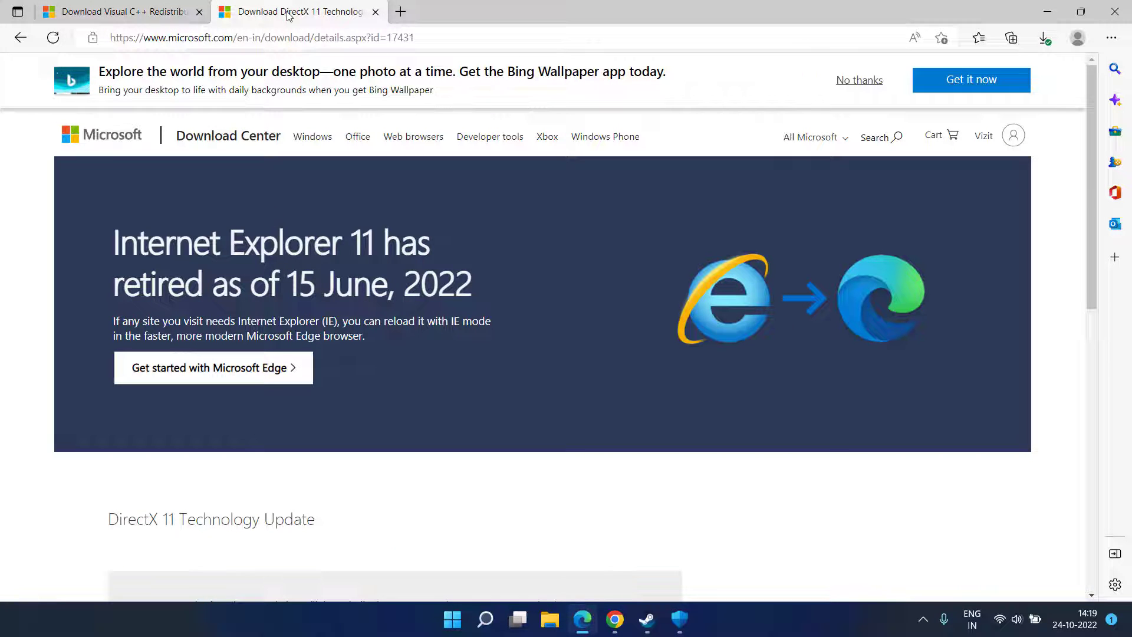
{"action": "scroll", "coordinate": [296, 350], "scroll_direction": "down", "scroll_amount": 5}
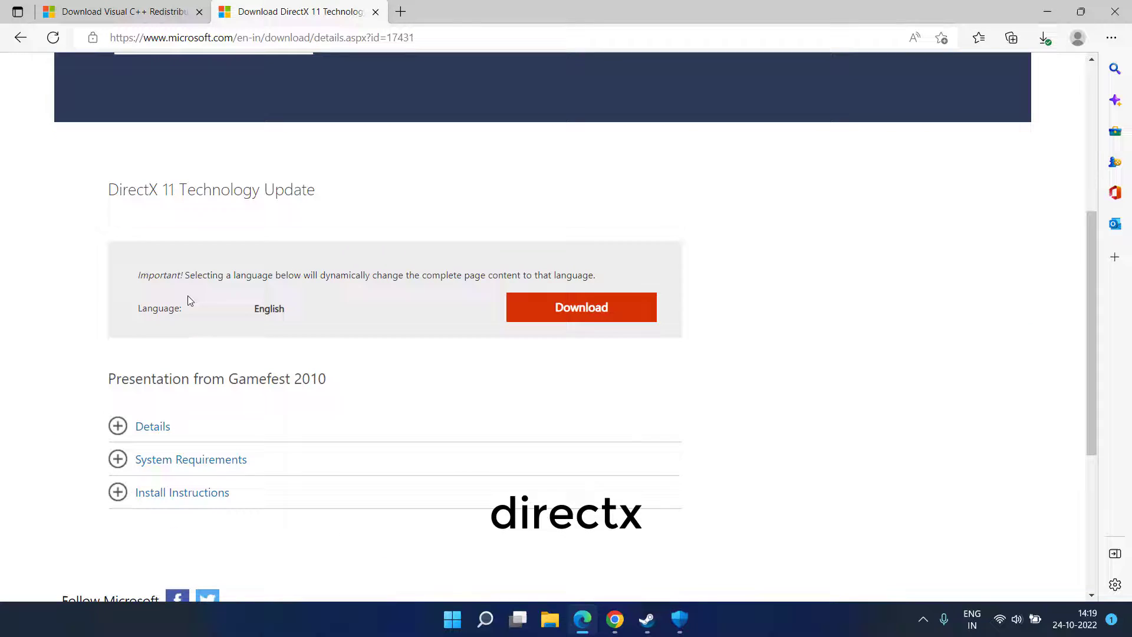
{"action": "left_click", "coordinate": [577, 308]}
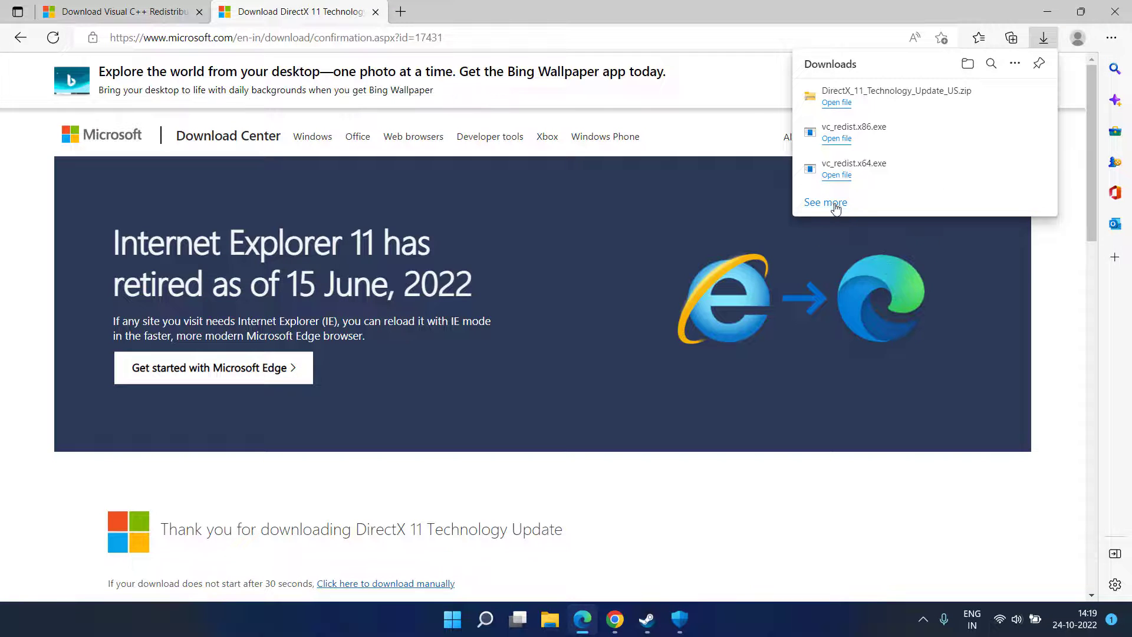
- Run vc_redist.x64 from Downloads with Repair, close setup, then select the DirectX zip and minimize Explorer
{"action": "left_click", "coordinate": [984, 99]}
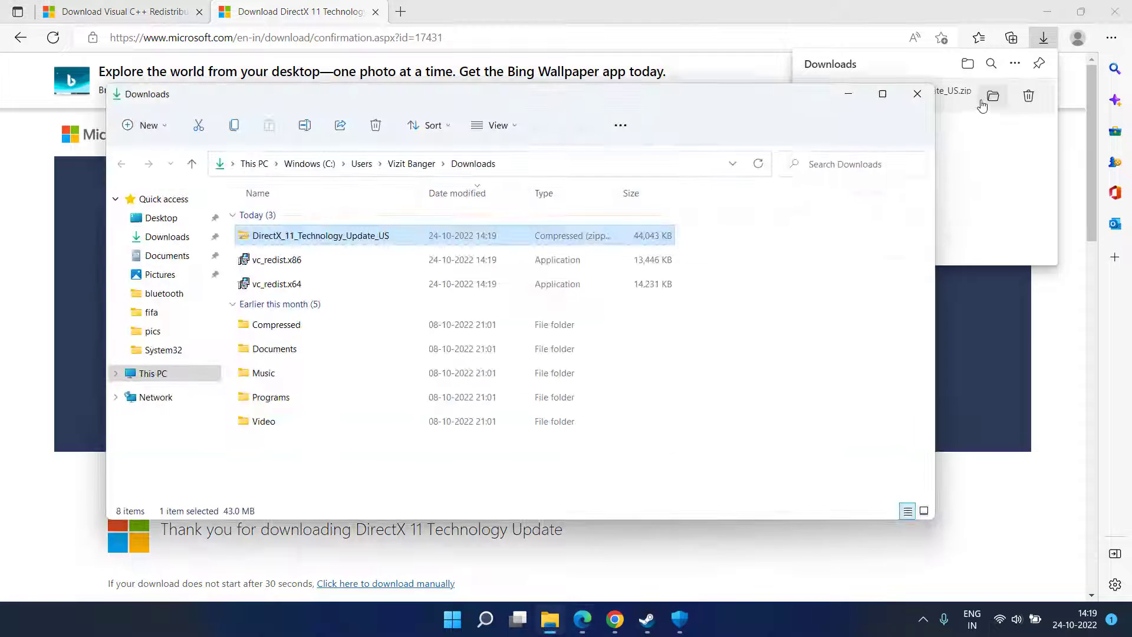
{"action": "double_click", "coordinate": [260, 286]}
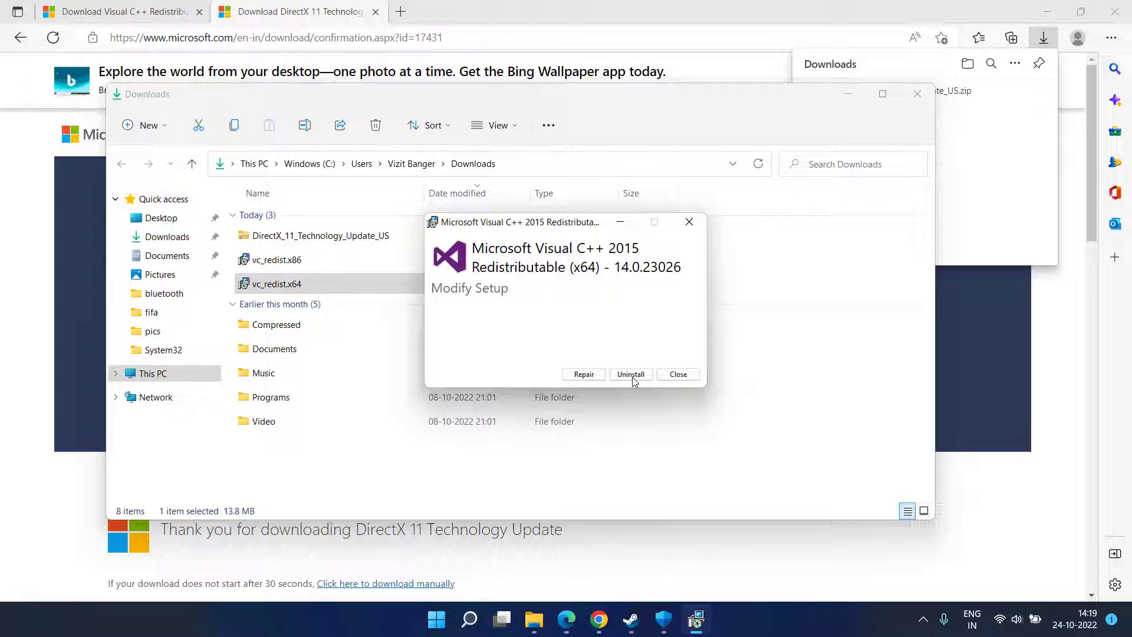
{"action": "left_click", "coordinate": [633, 377]}
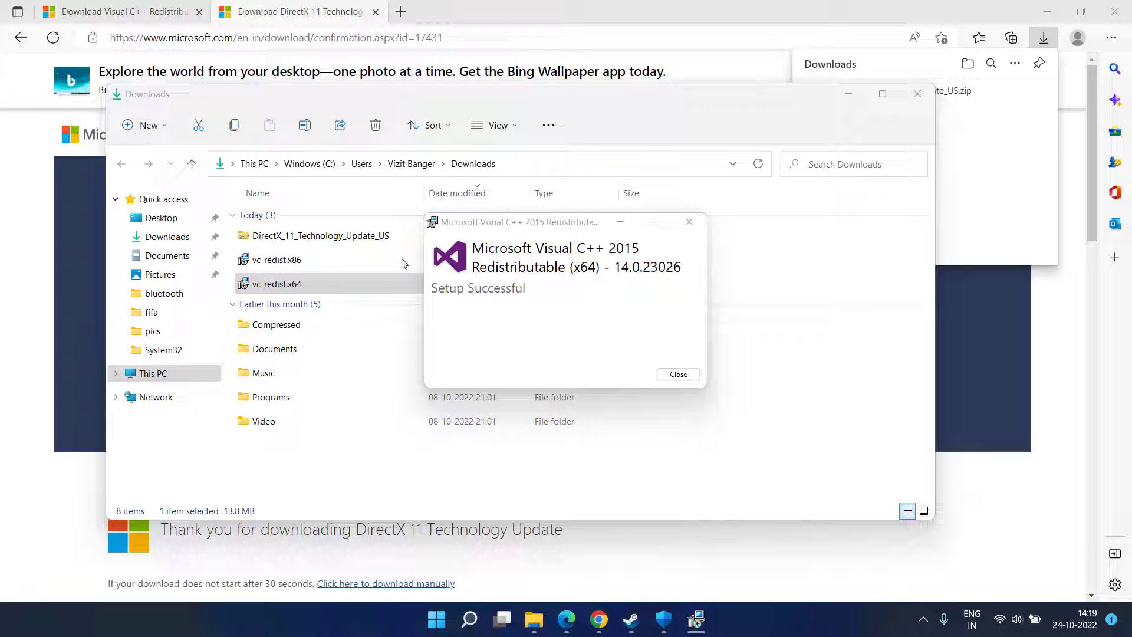
{"action": "left_click", "coordinate": [672, 374]}
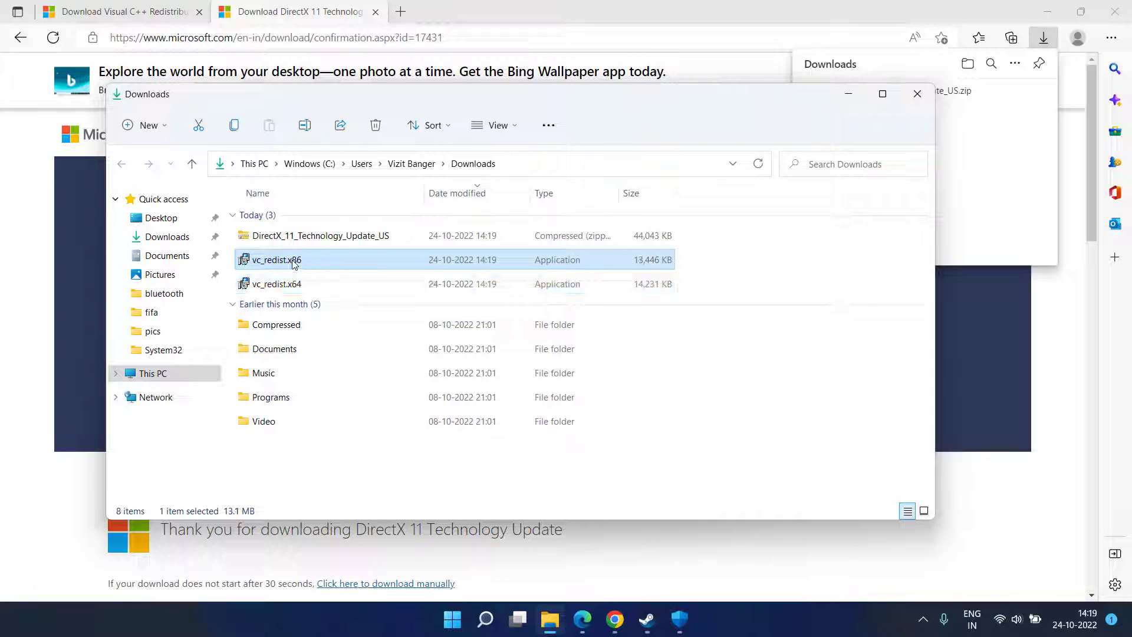
{"action": "left_click", "coordinate": [298, 236]}
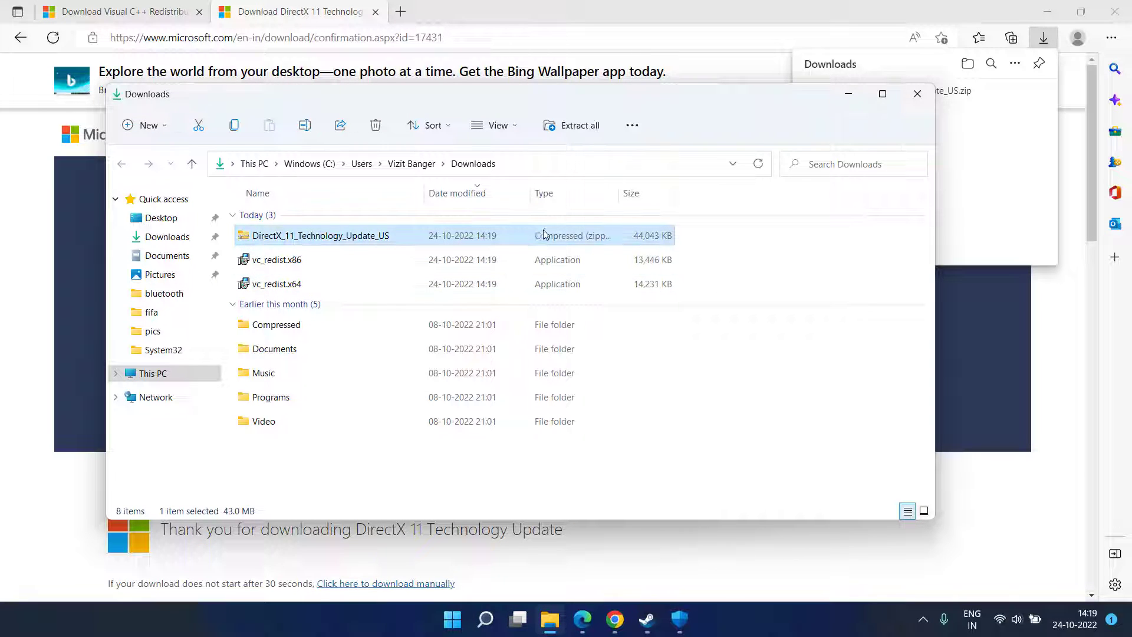
{"action": "left_click", "coordinate": [848, 94]}
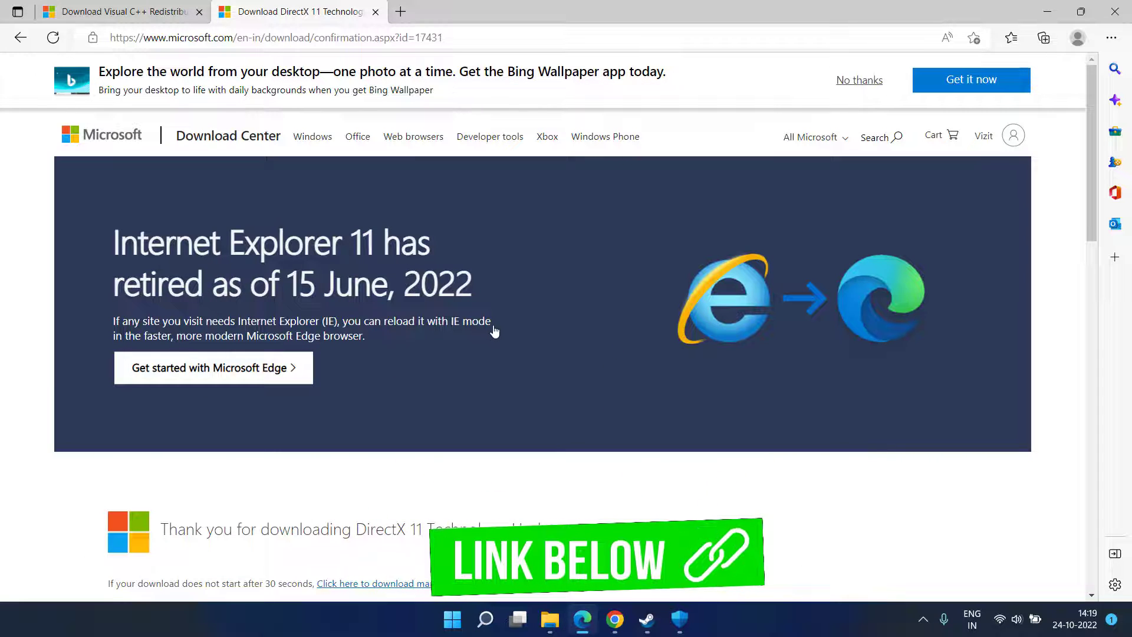
- Scroll through the Edge confirmation page, then minimize Edge
{"action": "scroll", "coordinate": [477, 331], "scroll_direction": "down", "scroll_amount": 5}
{"action": "scroll", "coordinate": [478, 332], "scroll_direction": "up", "scroll_amount": 5}
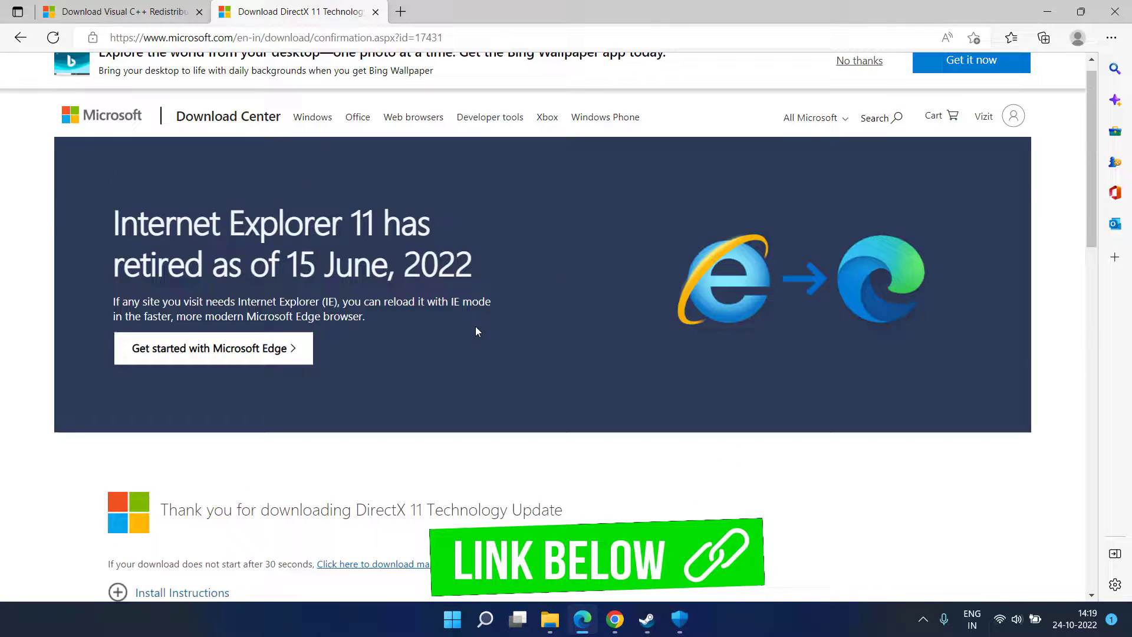
{"action": "left_click", "coordinate": [1047, 11]}
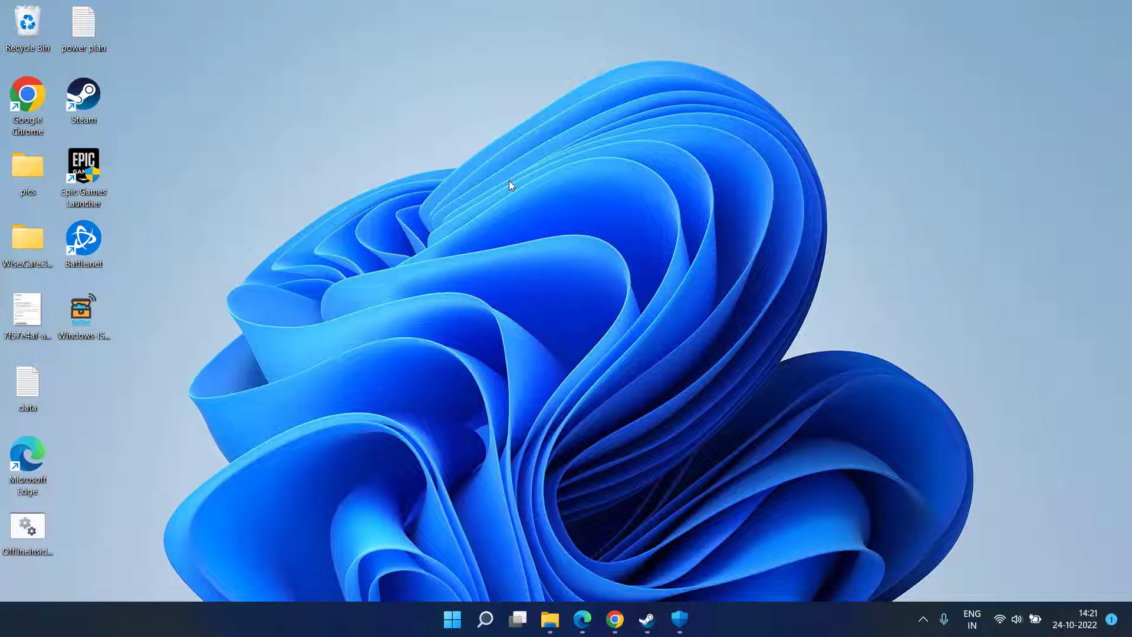
- Turn Wi-Fi off under Network & internet, then back on to reconnect to Banger-5G
{"action": "key", "text": "super+i"}
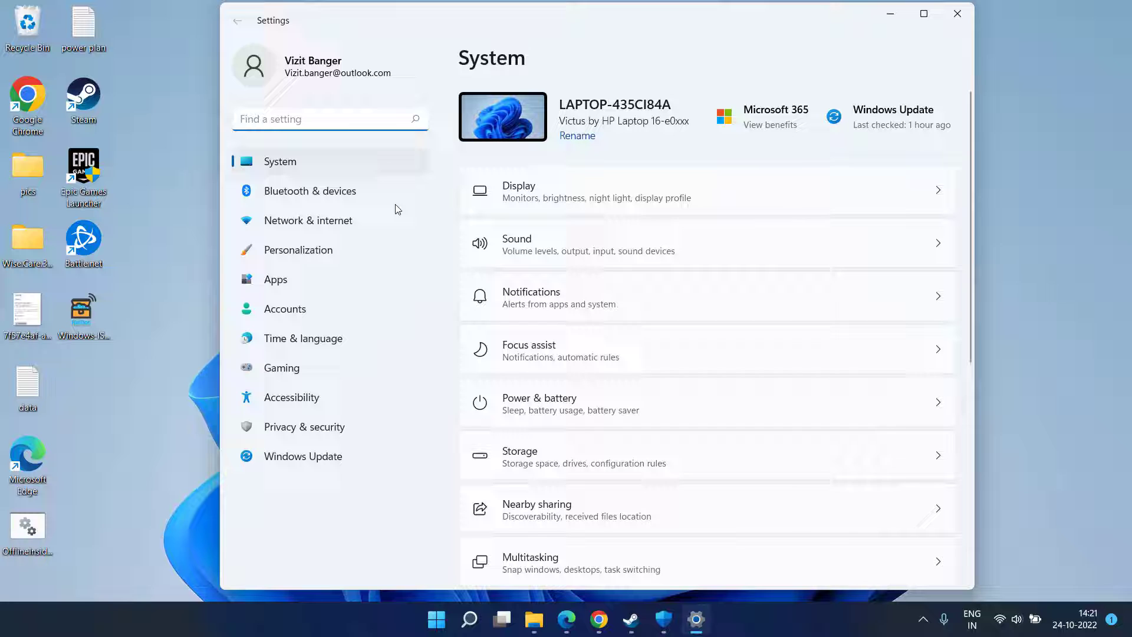
{"action": "left_click", "coordinate": [313, 221]}
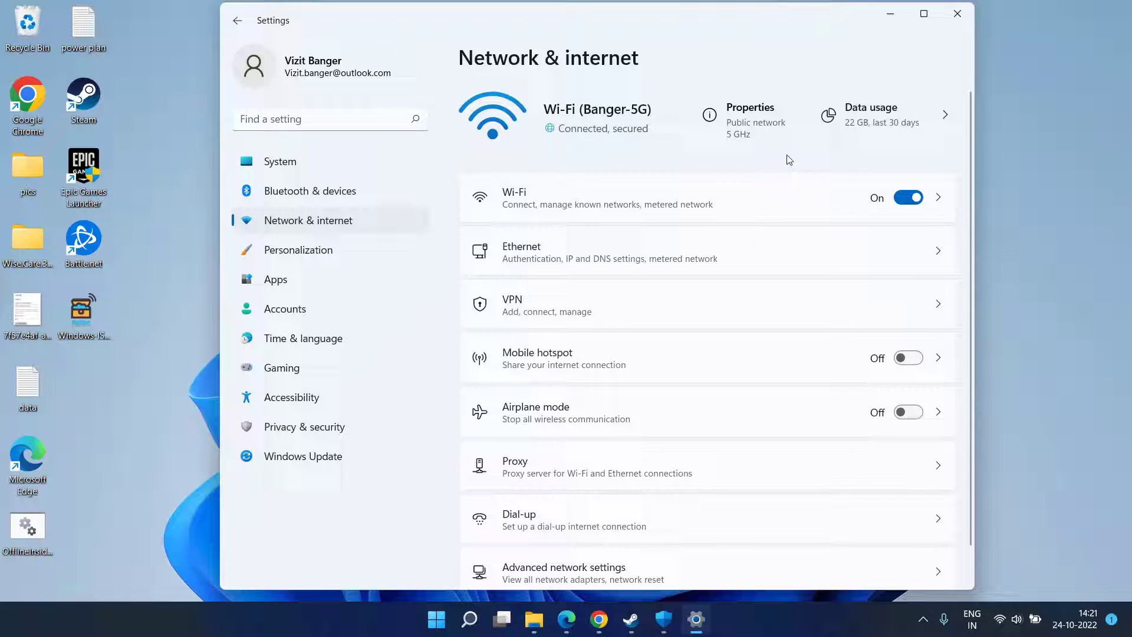
{"action": "left_click", "coordinate": [905, 200]}
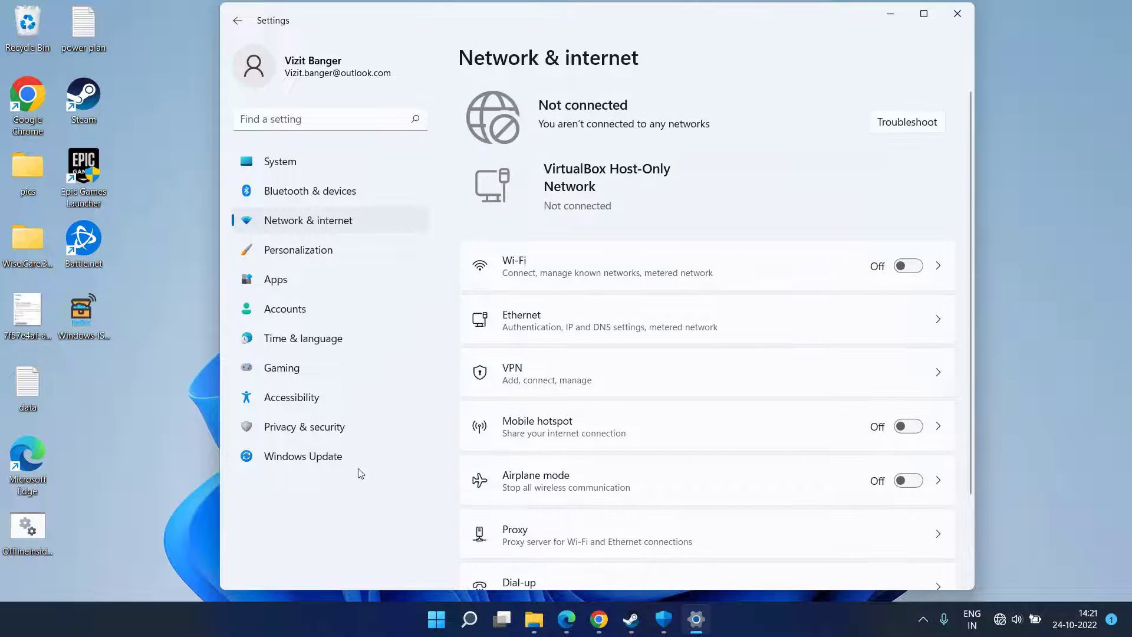
{"action": "left_click", "coordinate": [891, 12]}
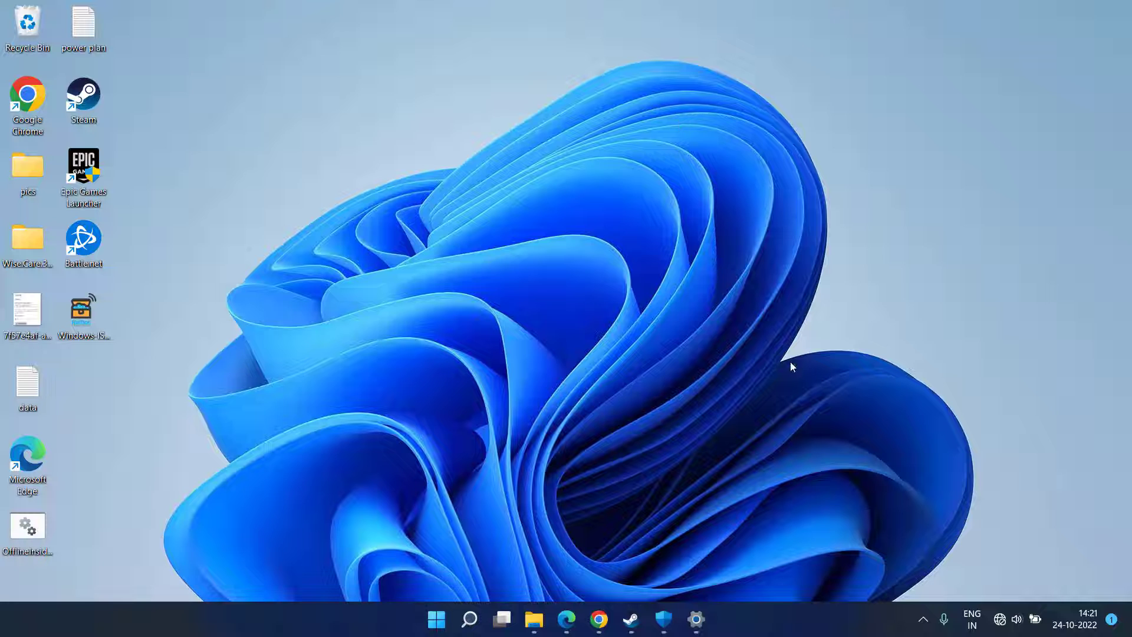
{"action": "left_click", "coordinate": [696, 619]}
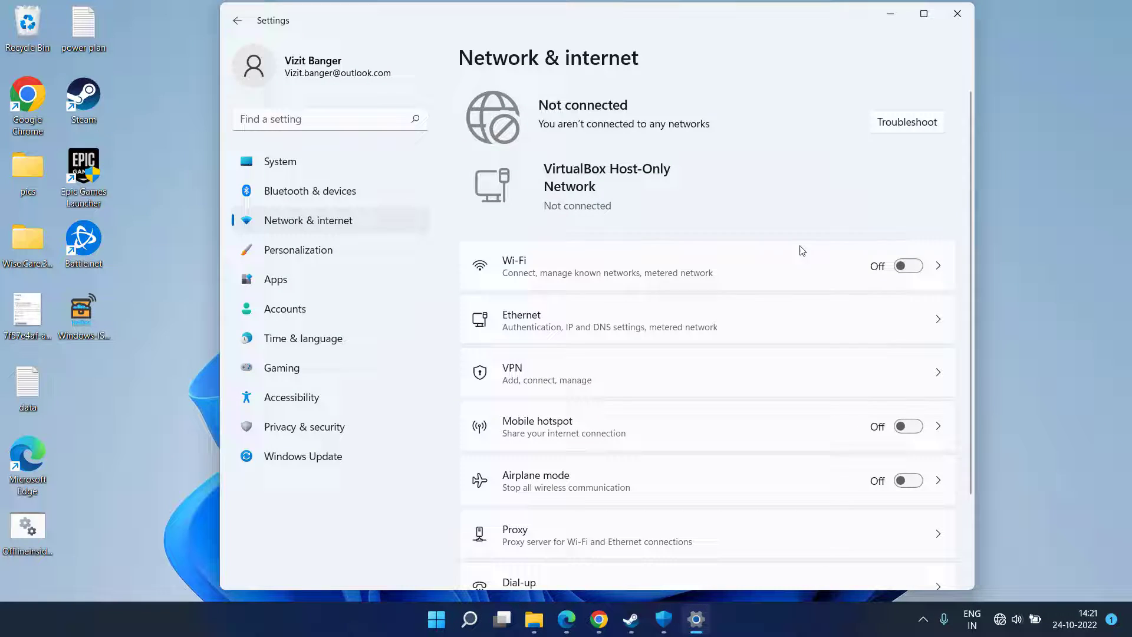
{"action": "left_click", "coordinate": [922, 266]}
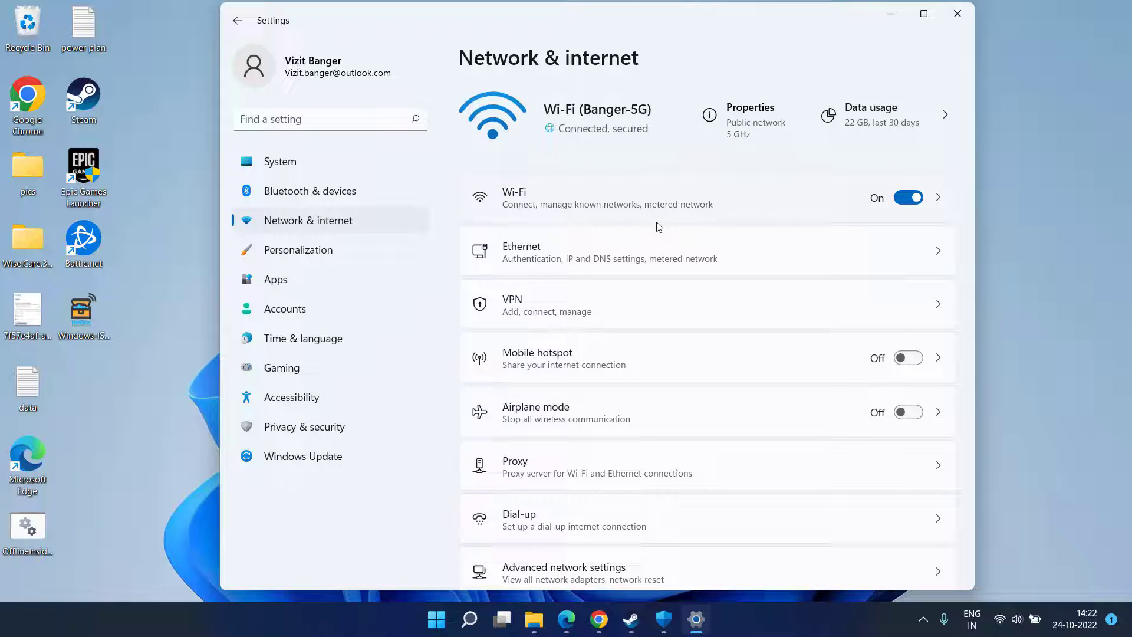
- Close the Settings window to return to the desktop
{"action": "left_click", "coordinate": [957, 13]}
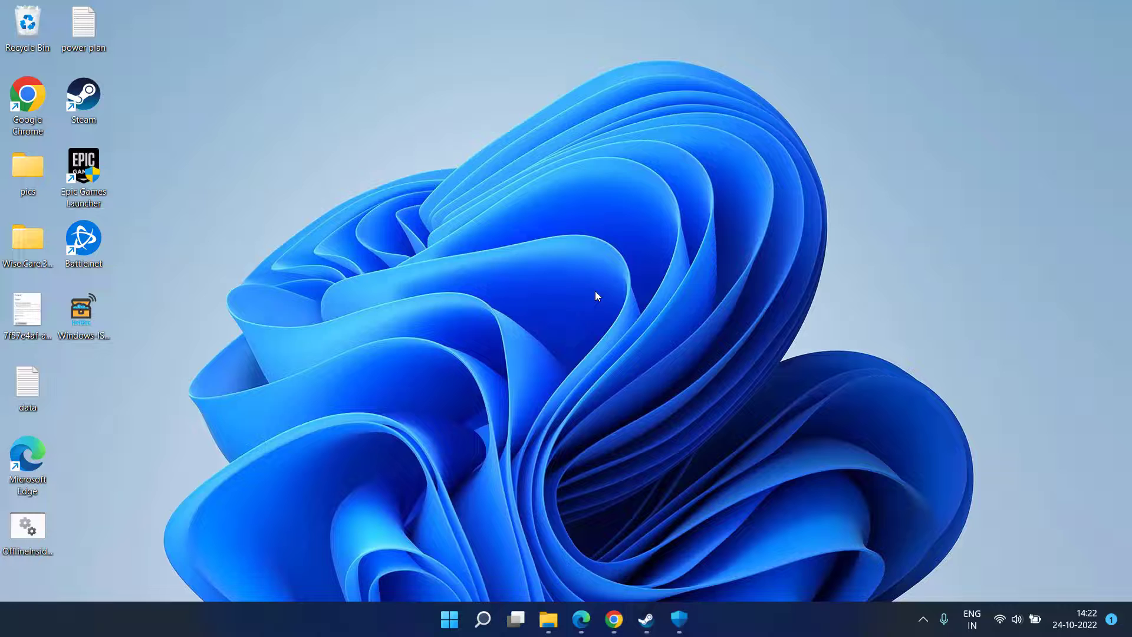